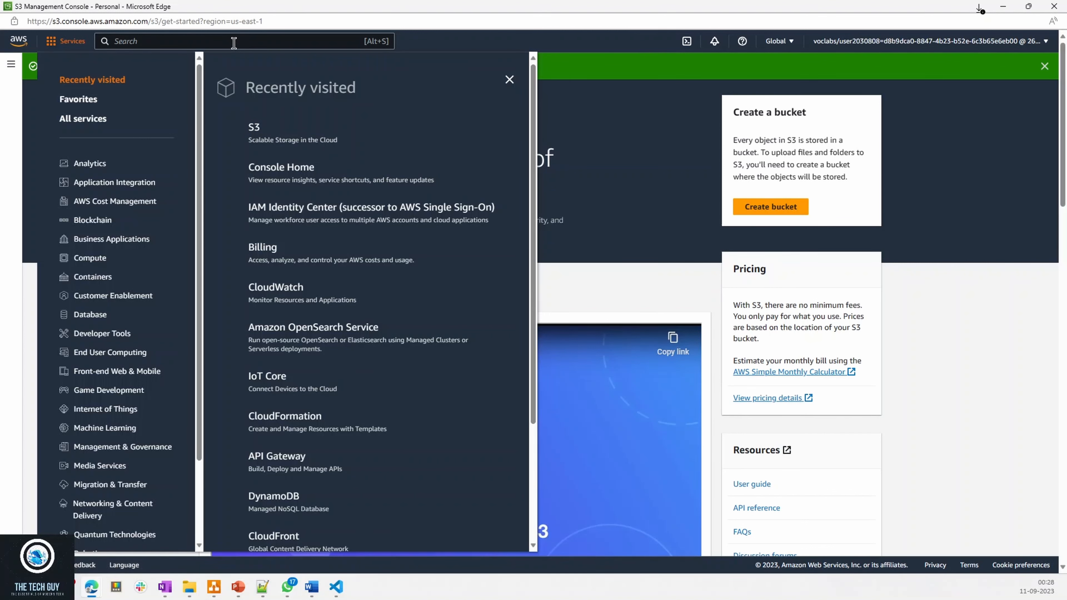
# - Search the AWS services for s3 and open the S3 service page
pyautogui.click(232, 41)
pyautogui.write('s3')
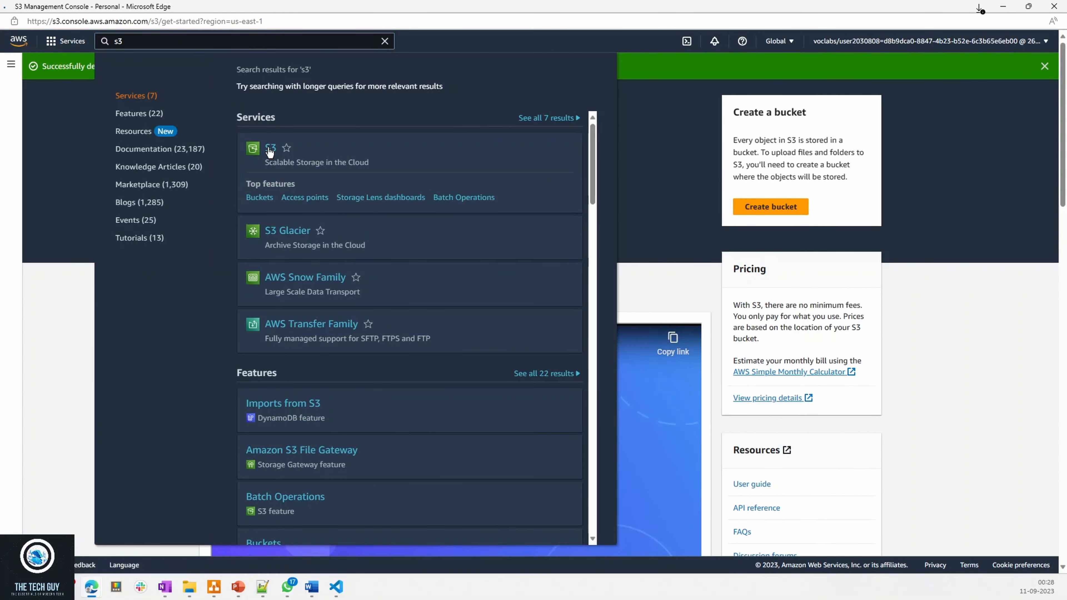
pyautogui.click(270, 148)
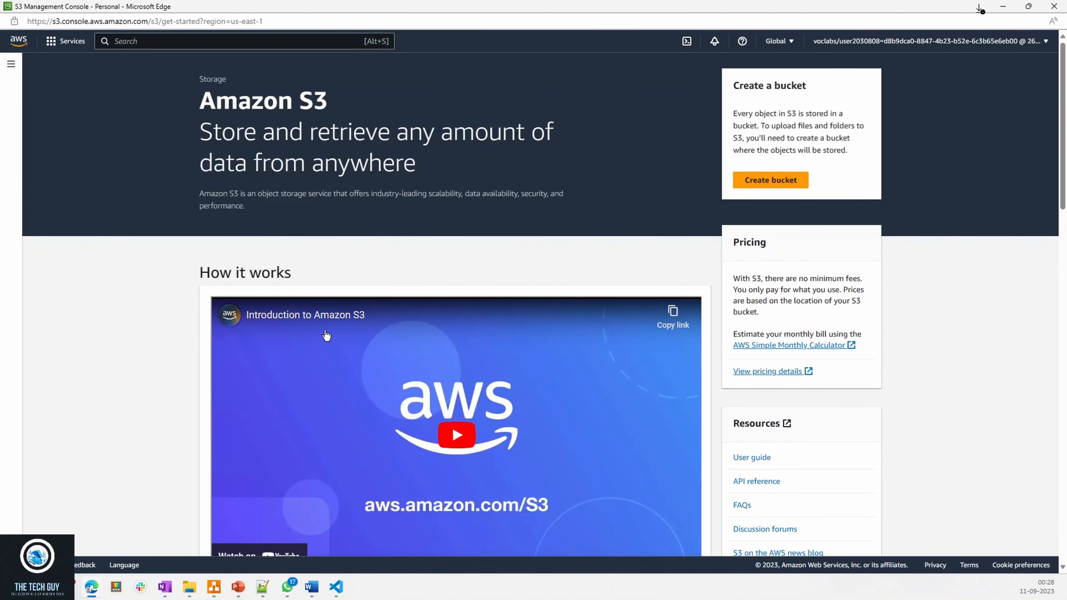
# - Start creating a new bucket from the Amazon S3 landing page
pyautogui.scroll(-8, 378, 379)
pyautogui.scroll(8, 137, 212)
pyautogui.click(20, 70)
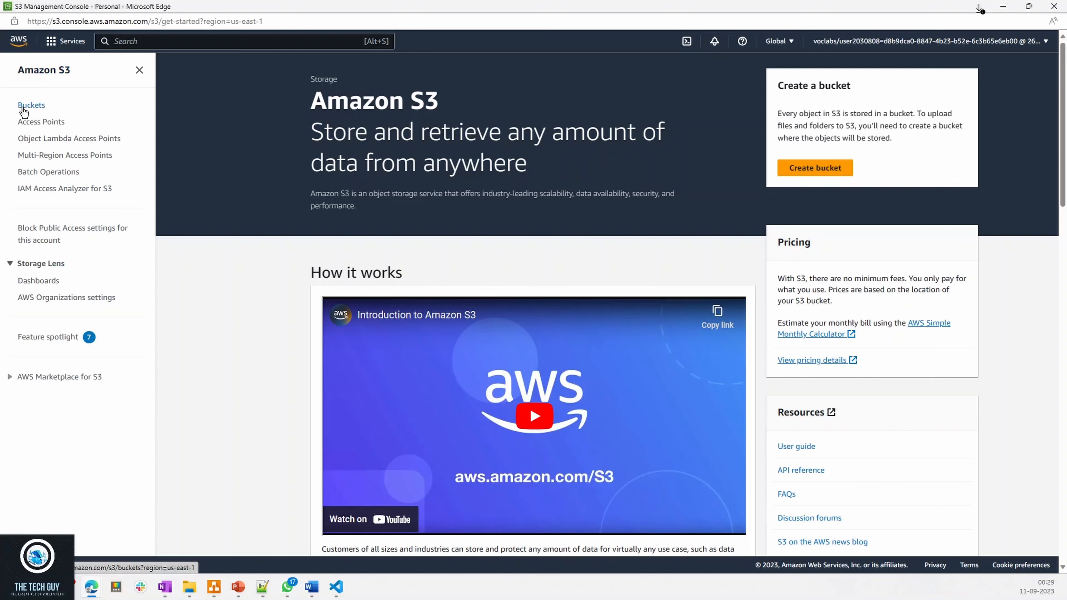
pyautogui.click(808, 169)
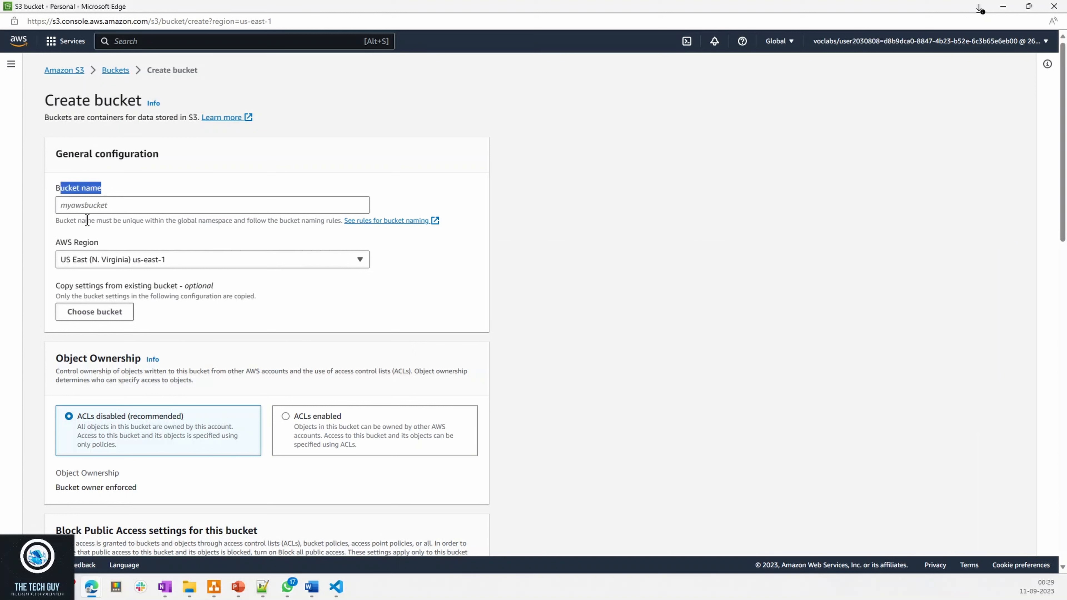
# - Name the new bucket techguybucket
pyautogui.moveTo(85, 220); pyautogui.dragTo(245, 220)
pyautogui.click(158, 205)
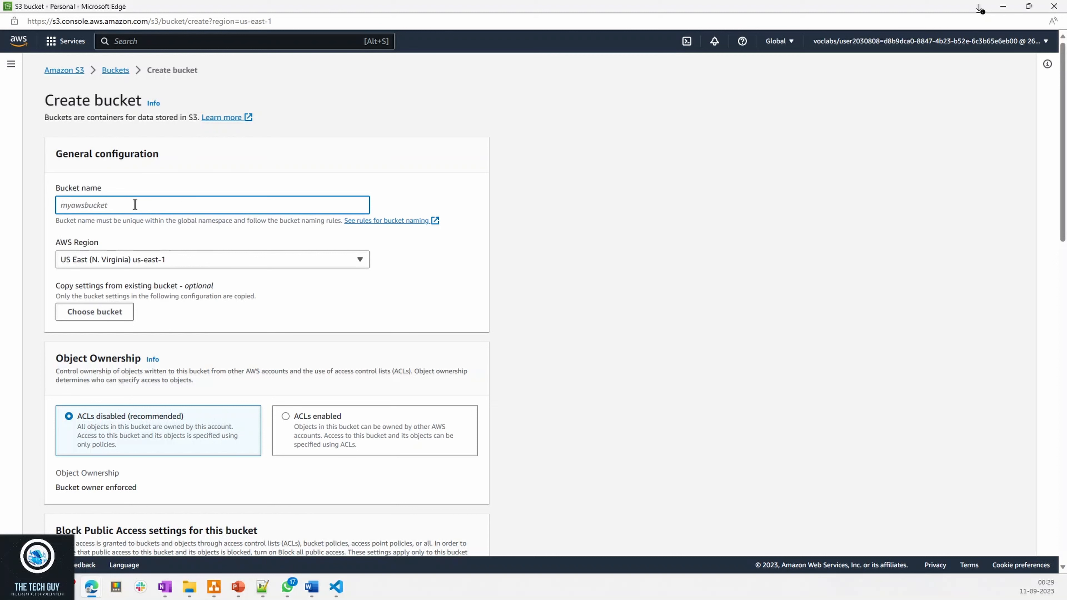
pyautogui.write('techguybucket')
pyautogui.click(557, 258)
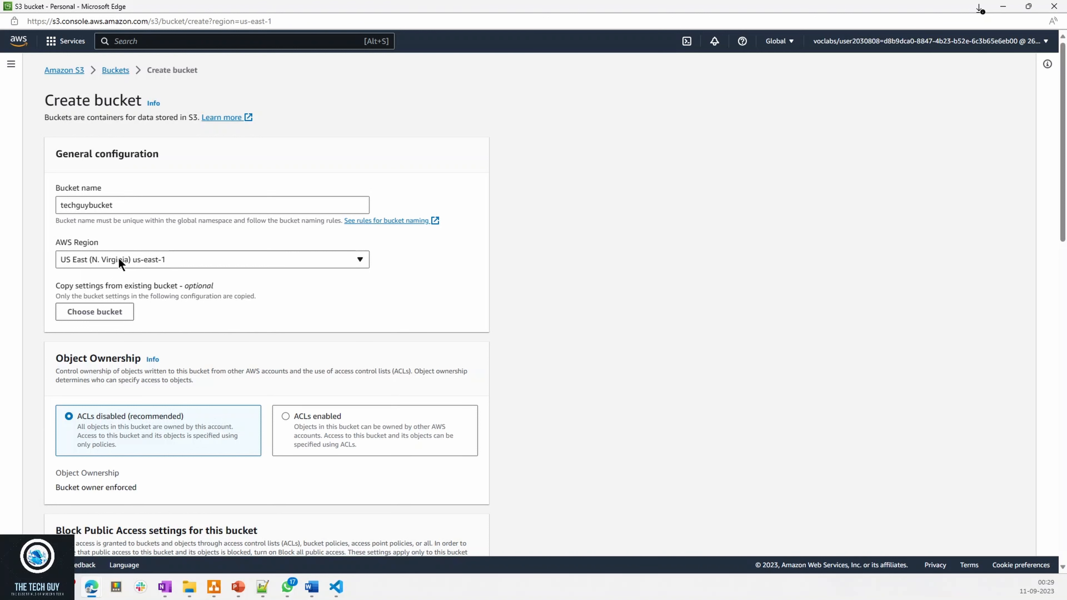
# - Enable ACLs for the bucket and set its object ownership to Object writer
pyautogui.scroll(-3, 169, 340)
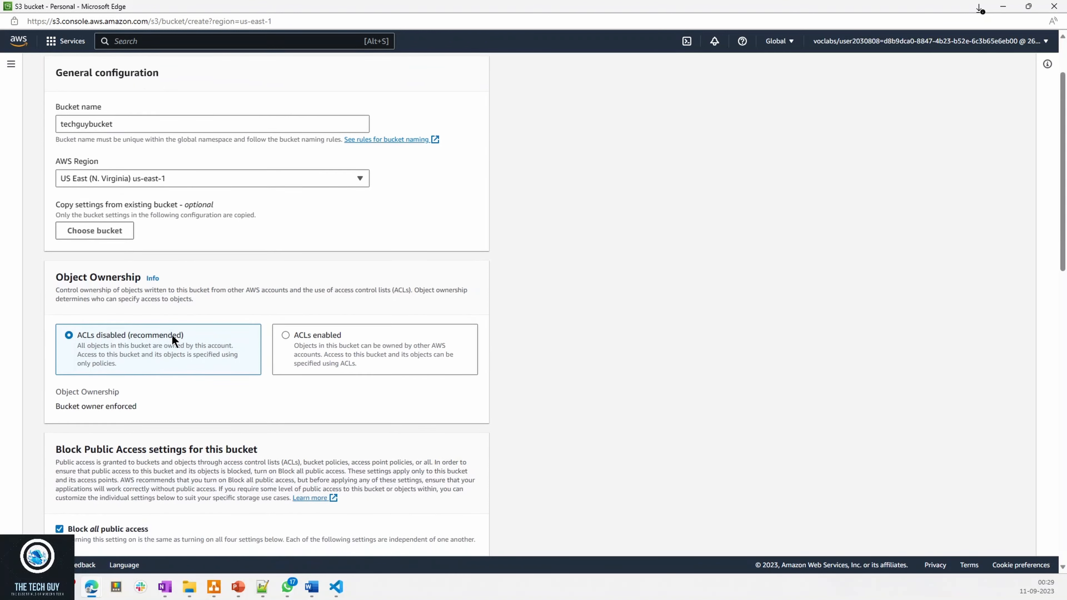
pyautogui.moveTo(66, 123); pyautogui.dragTo(180, 129)
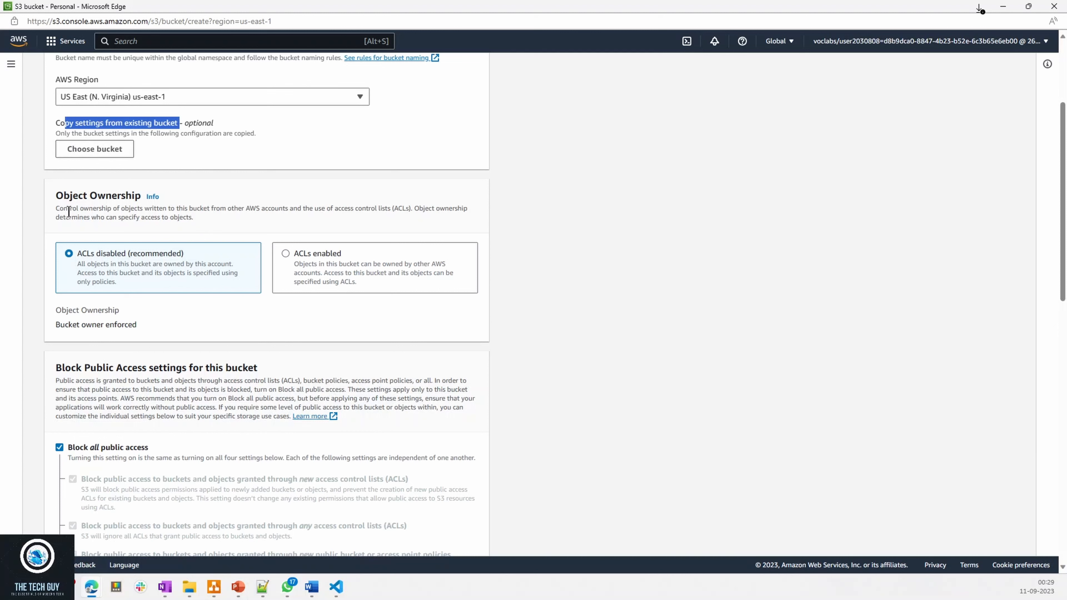
pyautogui.moveTo(57, 195); pyautogui.dragTo(131, 195)
pyautogui.moveTo(60, 208); pyautogui.dragTo(178, 209)
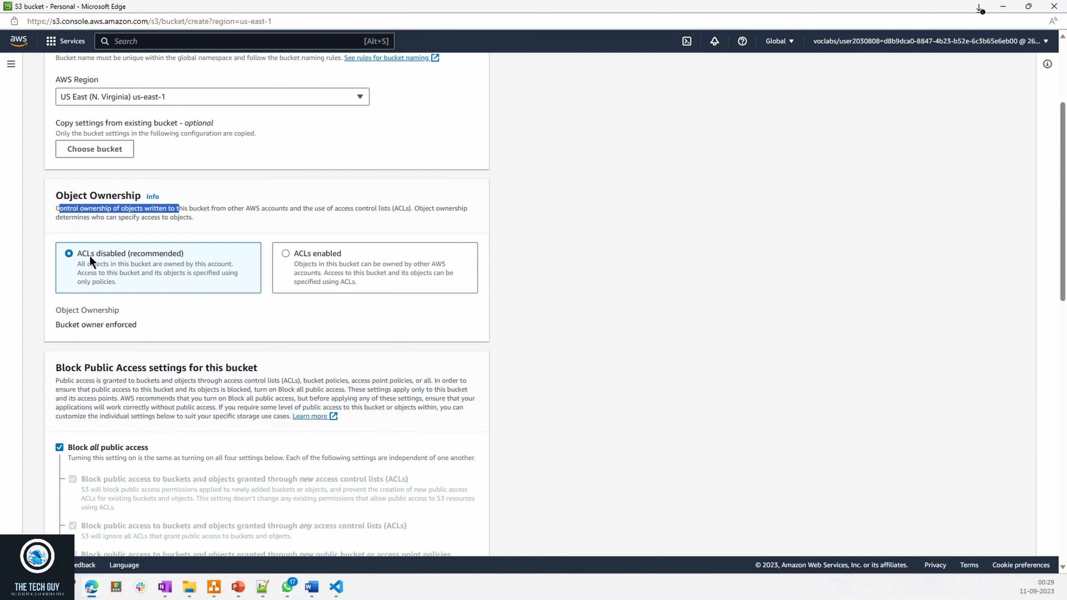
pyautogui.moveTo(335, 208); pyautogui.dragTo(411, 206)
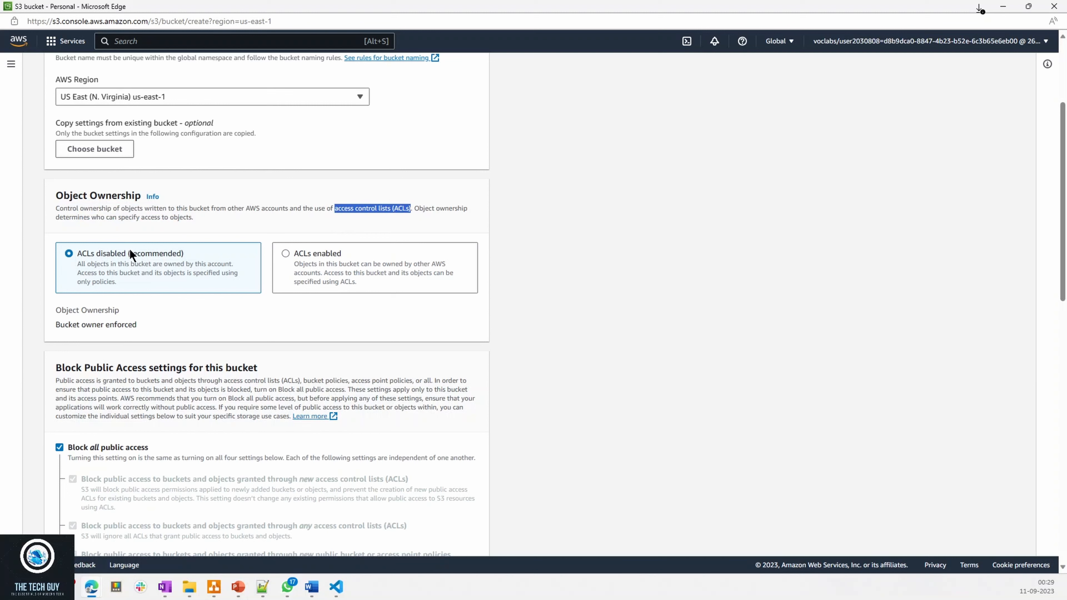
pyautogui.click(291, 255)
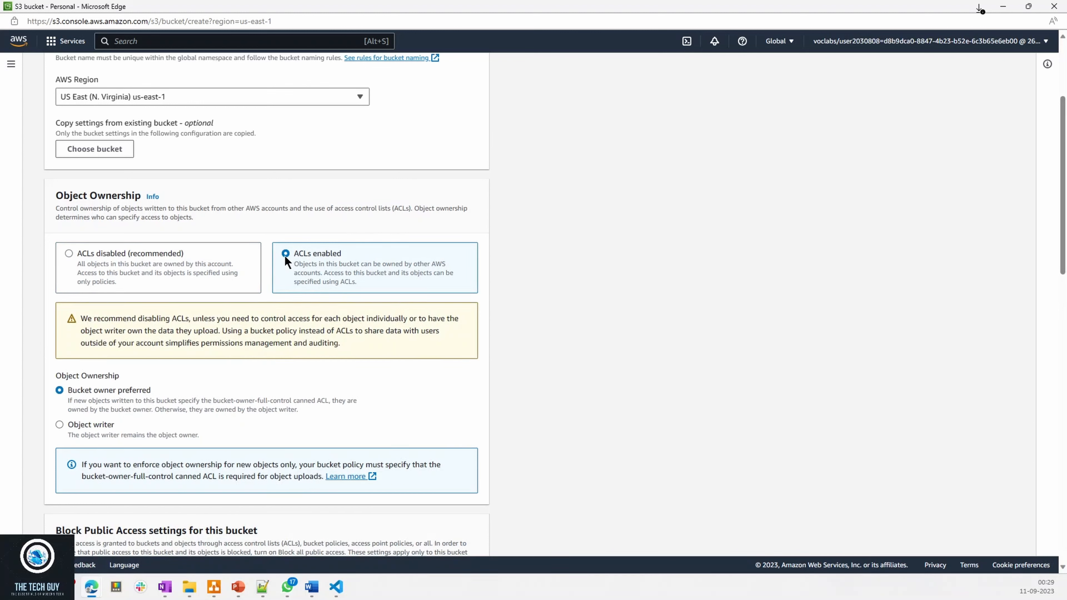
pyautogui.click(59, 425)
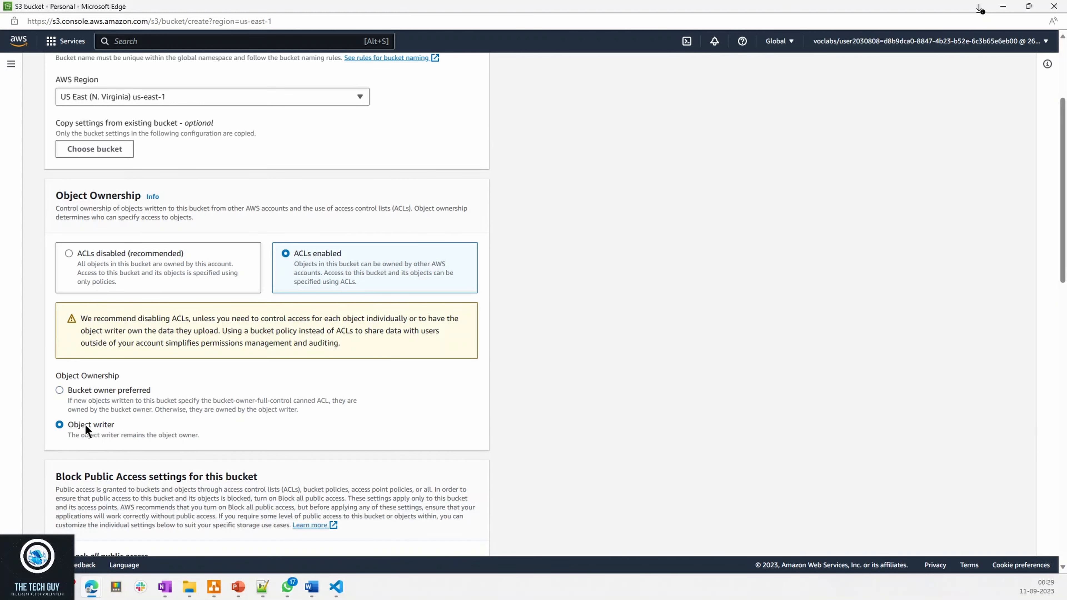
# - Review the Object writer description, the recommendation about ACLs, and the Block Public Access section of the bucket form
pyautogui.moveTo(86, 435); pyautogui.dragTo(184, 436)
pyautogui.moveTo(80, 436); pyautogui.dragTo(155, 435)
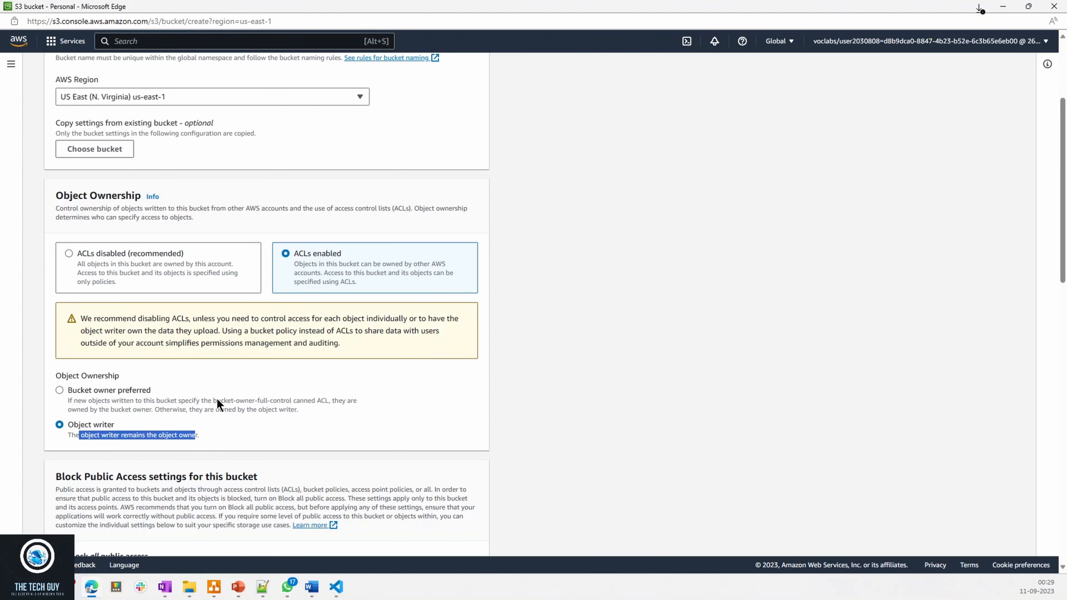
pyautogui.scroll(-3, 217, 398)
pyautogui.scroll(2, 307, 219)
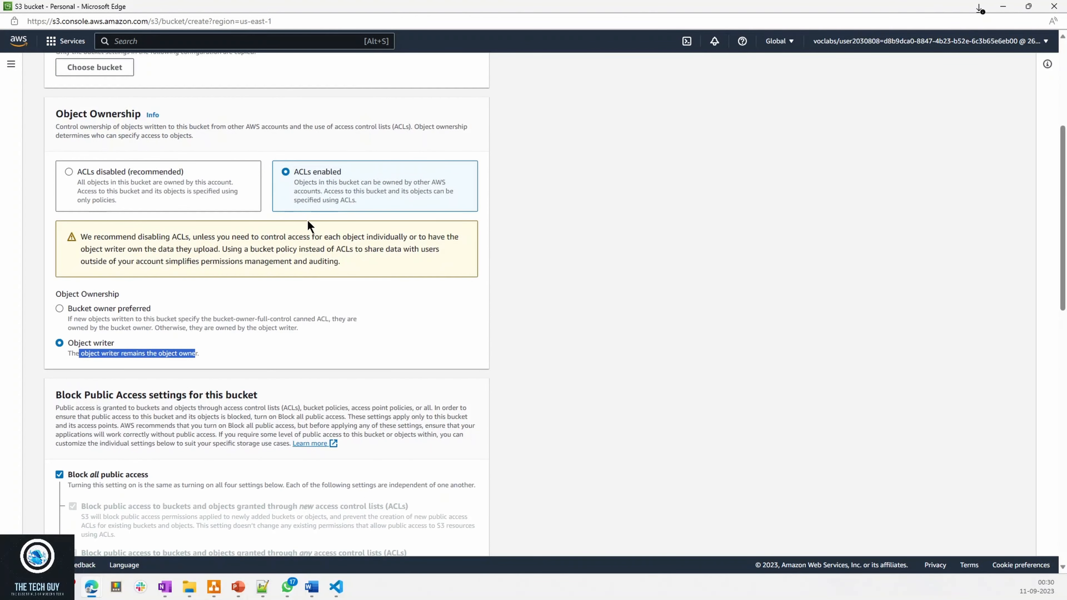
pyautogui.moveTo(94, 238); pyautogui.dragTo(334, 238)
pyautogui.click(267, 259)
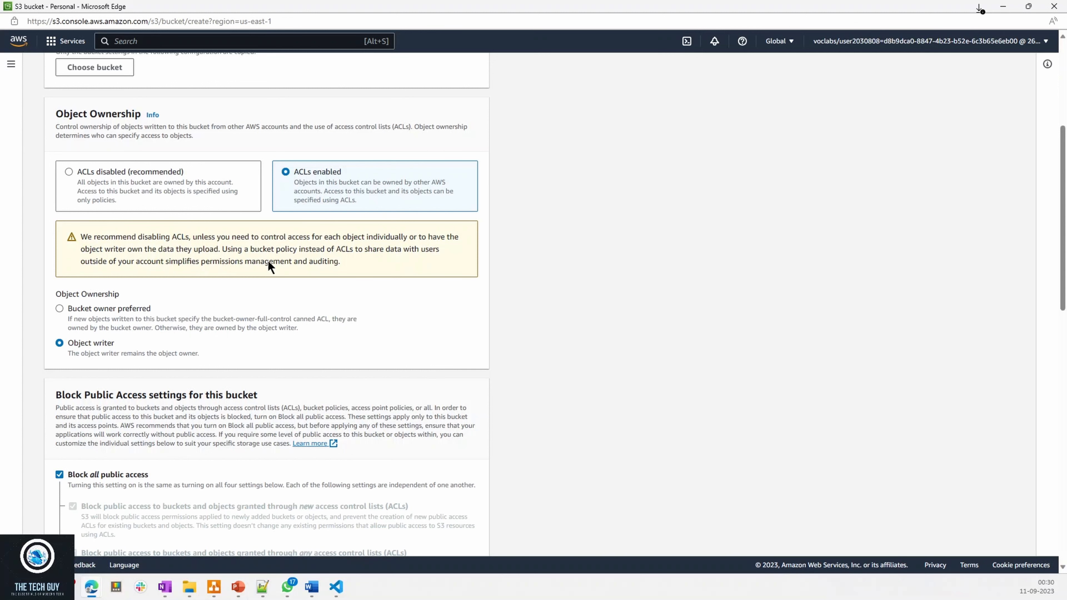
pyautogui.scroll(-5, 219, 400)
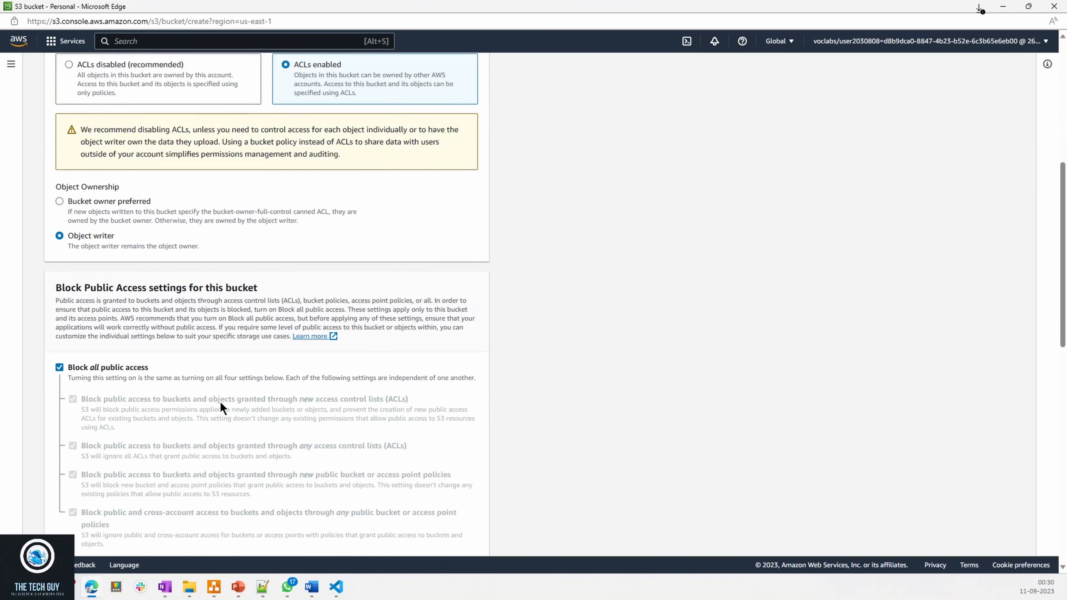
pyautogui.moveTo(57, 152); pyautogui.dragTo(261, 149)
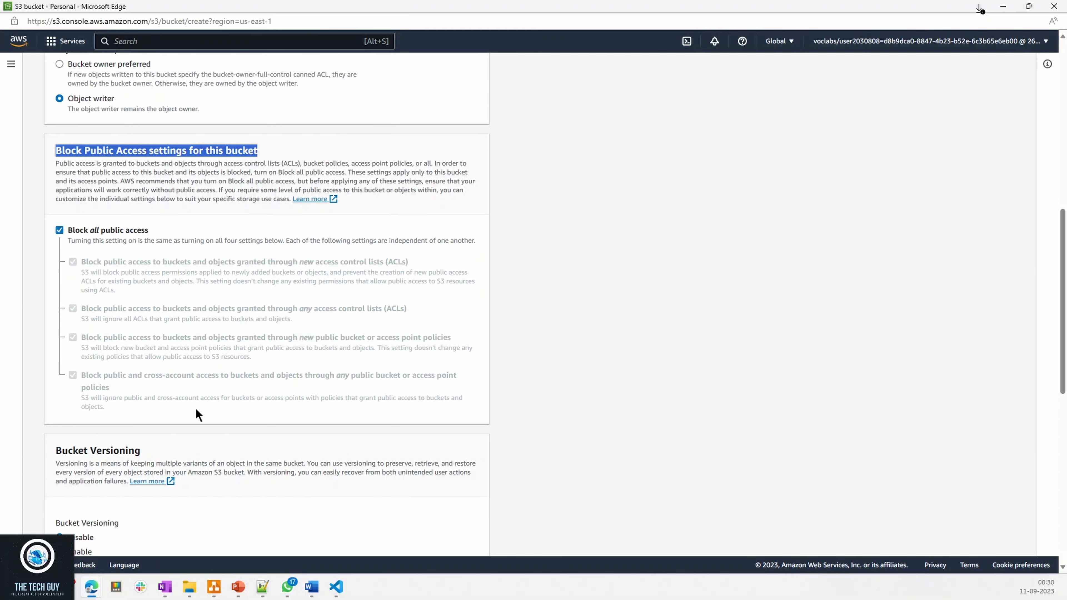
pyautogui.scroll(5, 229, 303)
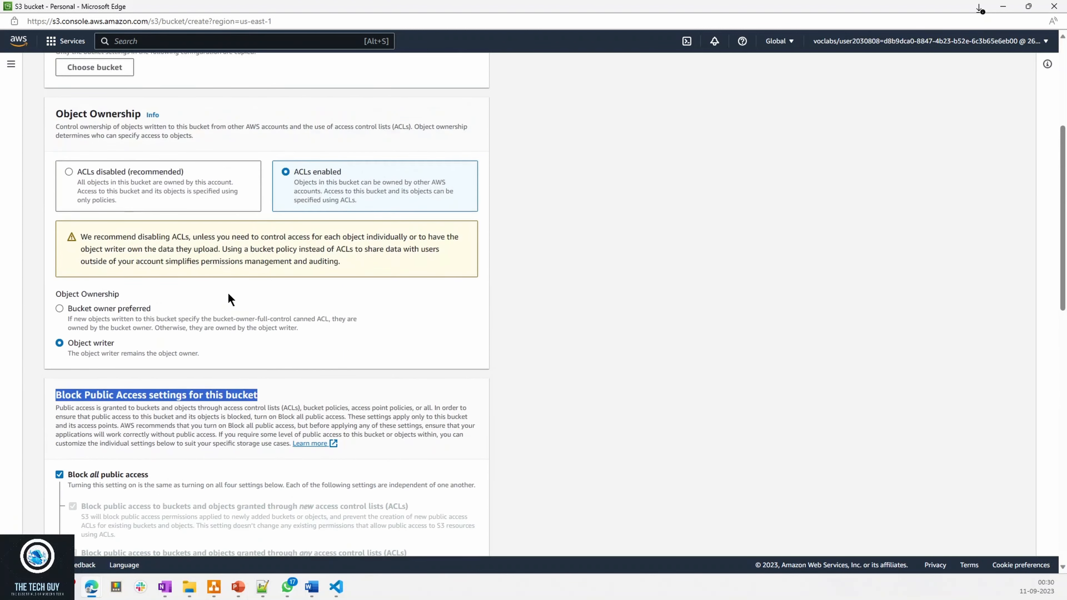
pyautogui.scroll(5, 144, 251)
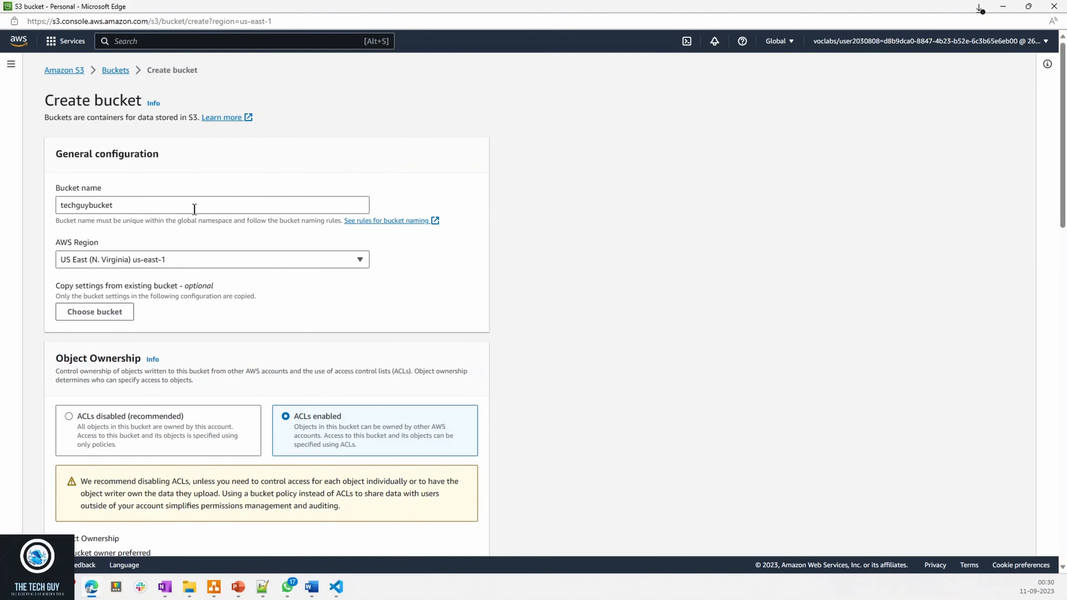
pyautogui.scroll(-10, 232, 348)
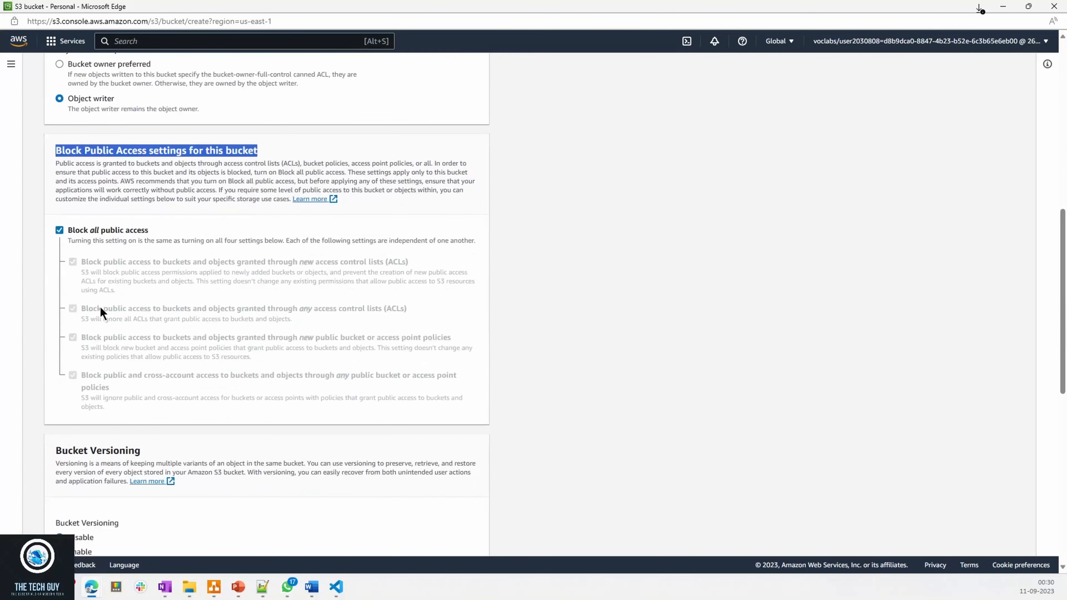
# - Turn off Block all public access for the bucket
pyautogui.moveTo(74, 230); pyautogui.dragTo(136, 229)
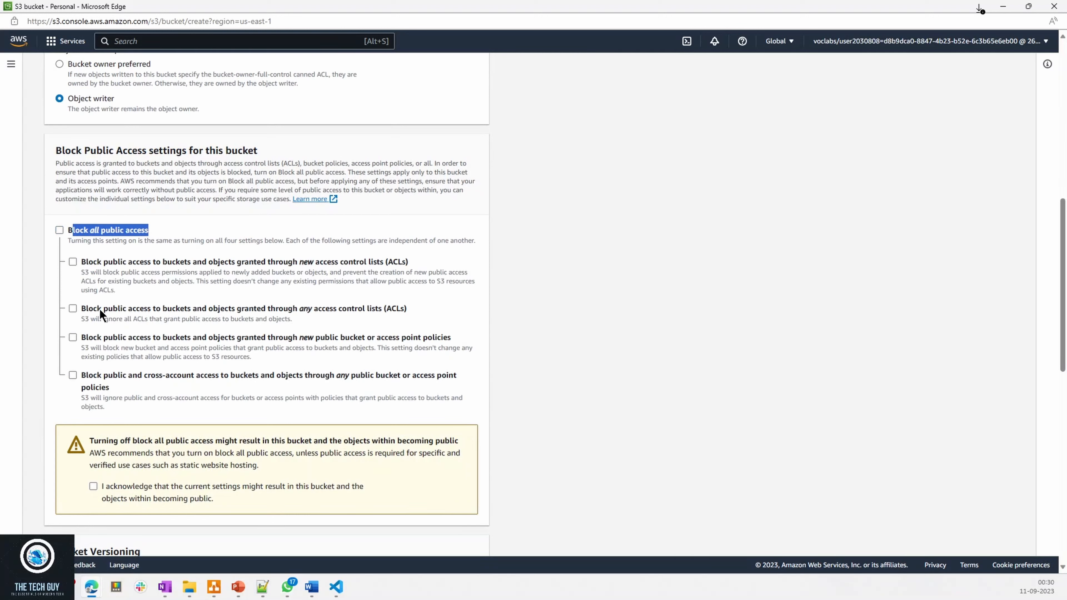
pyautogui.click(59, 230)
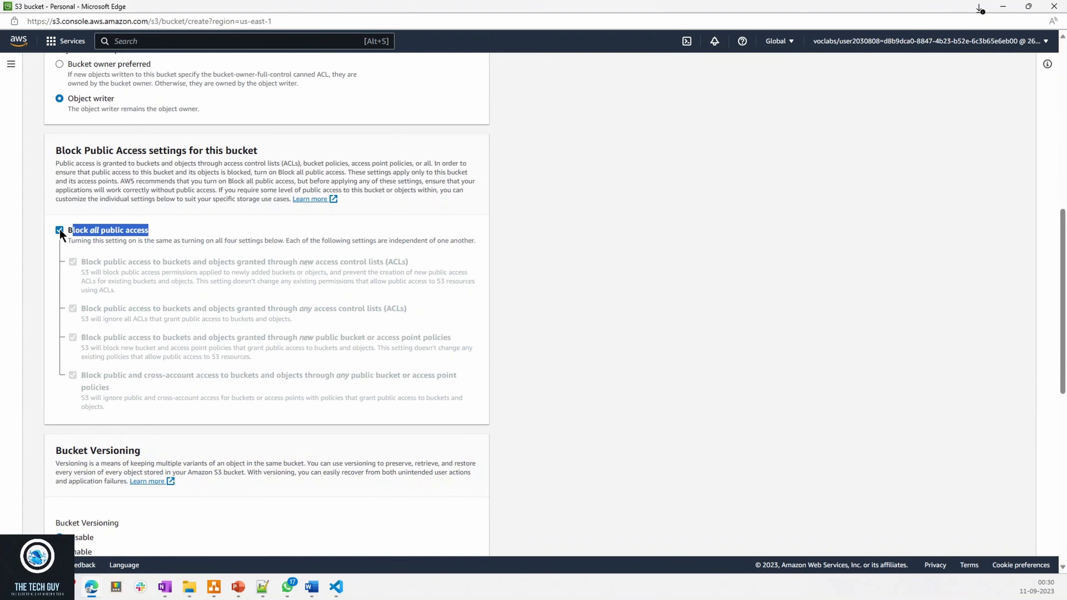
pyautogui.click(92, 192)
pyautogui.moveTo(59, 151); pyautogui.dragTo(136, 149)
pyautogui.click(135, 150)
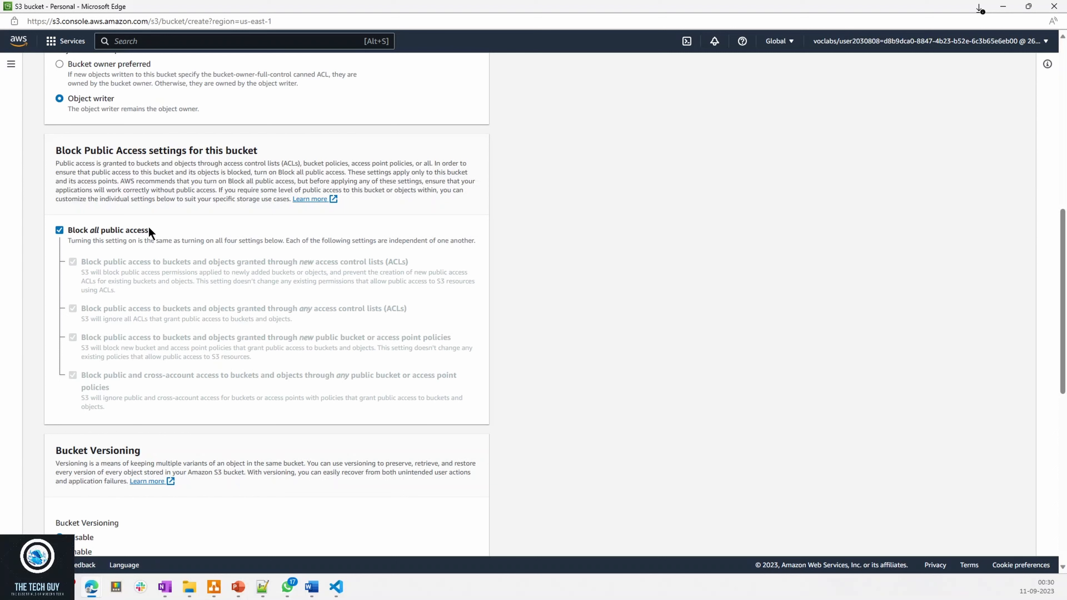
pyautogui.moveTo(135, 228)
pyautogui.mouseDown()
pyautogui.moveTo(75, 226)
pyautogui.moveTo(125, 226)
pyautogui.mouseUp()
pyautogui.click(118, 229)
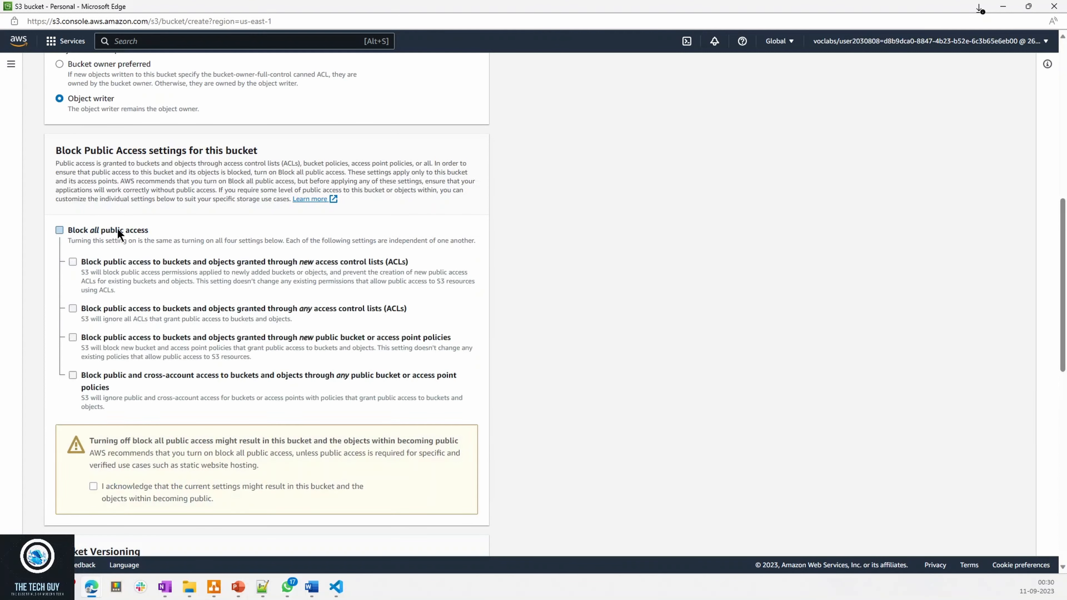
# - Acknowledge that the current settings might result in the bucket and its objects becoming public
pyautogui.scroll(-4, 256, 428)
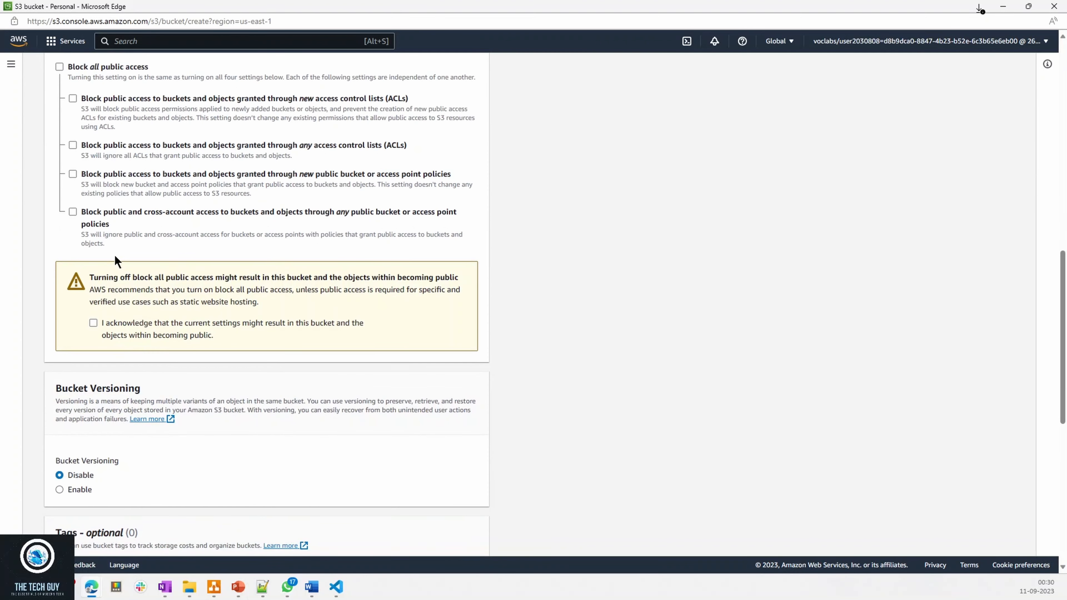
pyautogui.scroll(2, 105, 235)
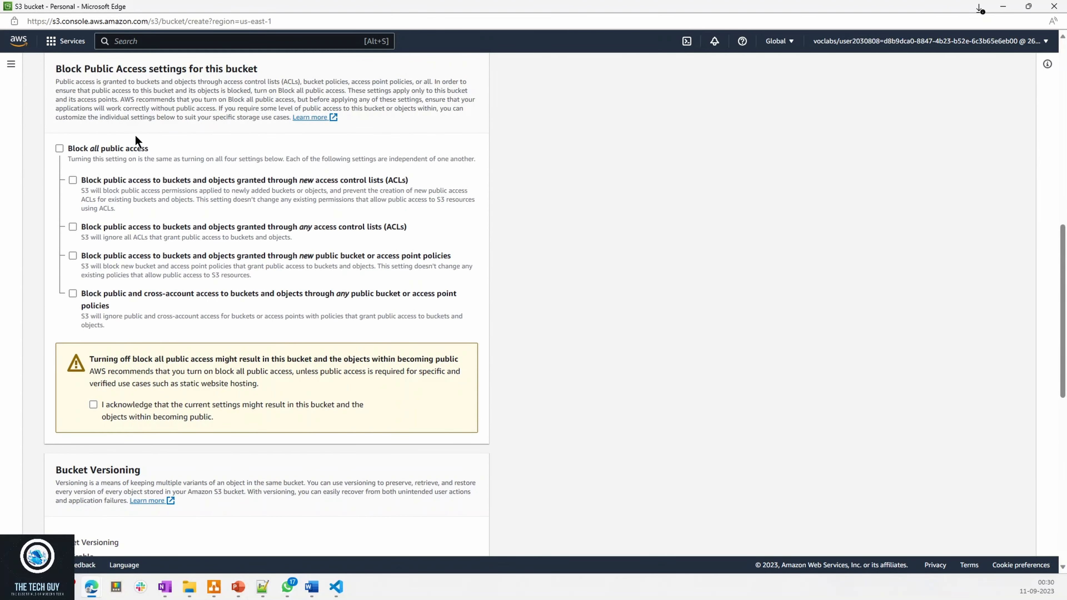
pyautogui.moveTo(107, 404); pyautogui.dragTo(213, 420)
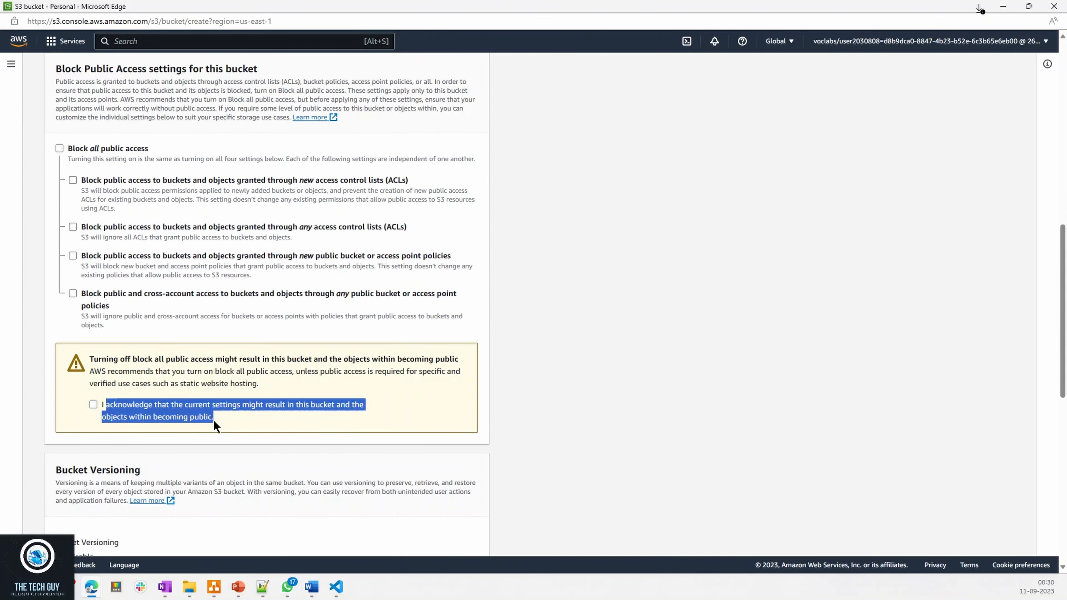
pyautogui.click(150, 415)
pyautogui.moveTo(113, 359); pyautogui.dragTo(281, 359)
pyautogui.moveTo(215, 358); pyautogui.dragTo(462, 364)
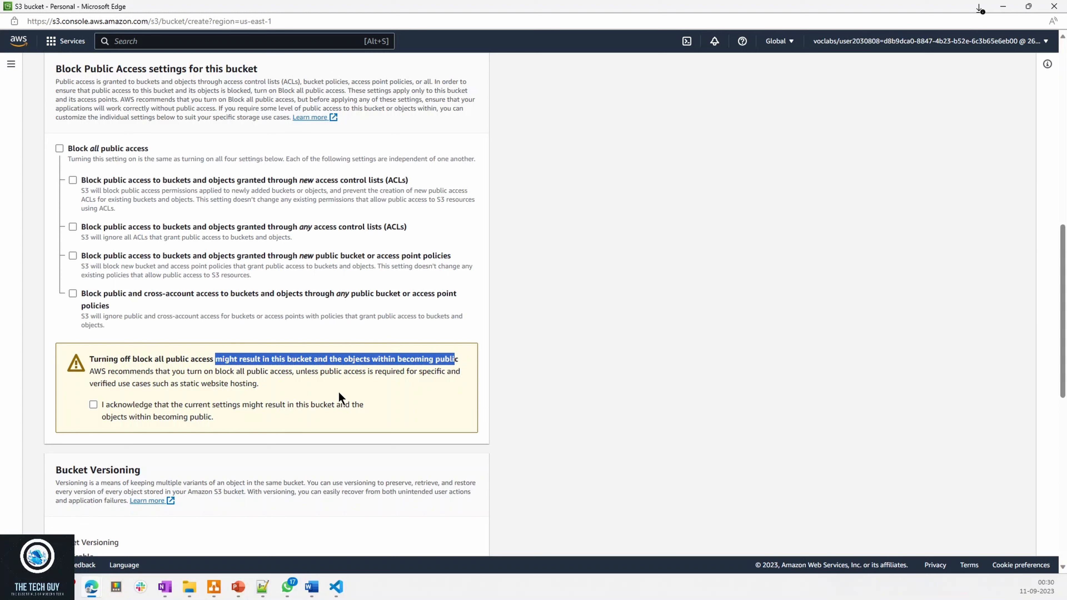
pyautogui.click(93, 406)
# - Examine the Bucket Versioning, Tags and Default encryption options for the new bucket
pyautogui.scroll(-5, 237, 393)
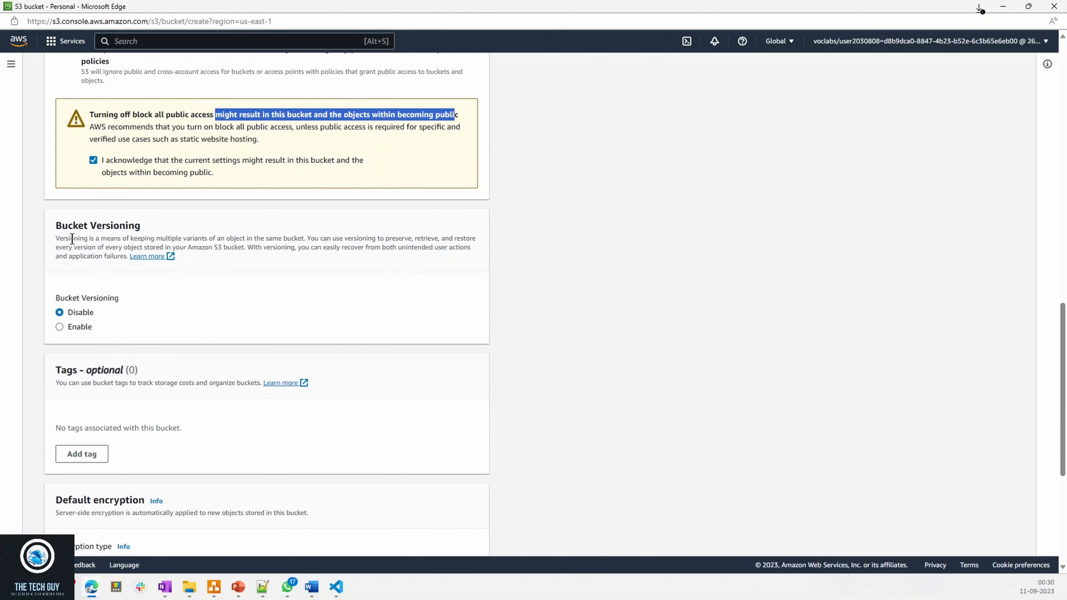
pyautogui.moveTo(56, 226); pyautogui.dragTo(120, 226)
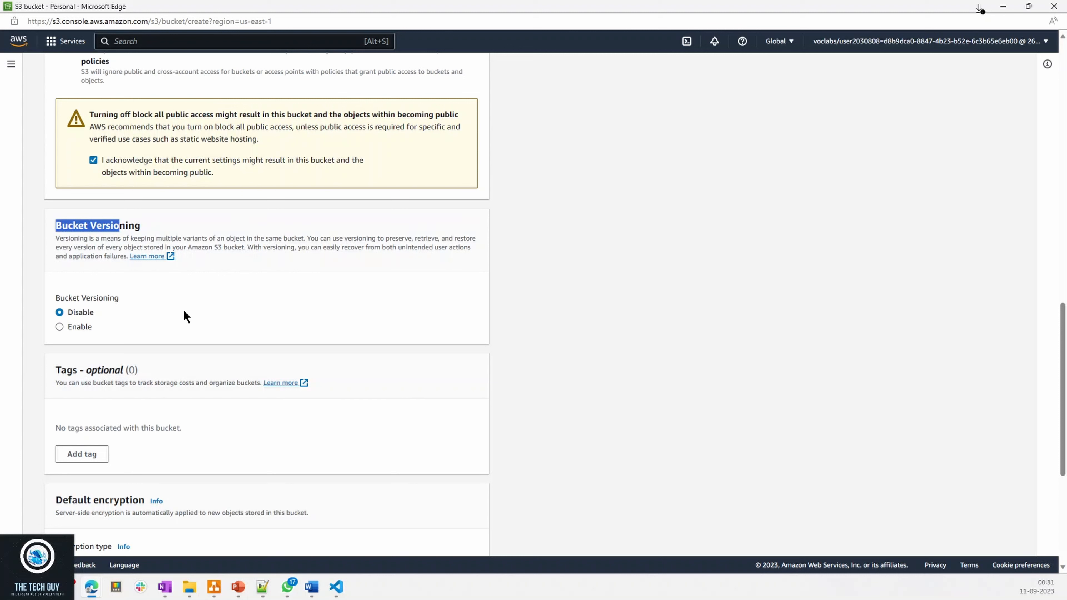
pyautogui.moveTo(151, 239); pyautogui.dragTo(277, 238)
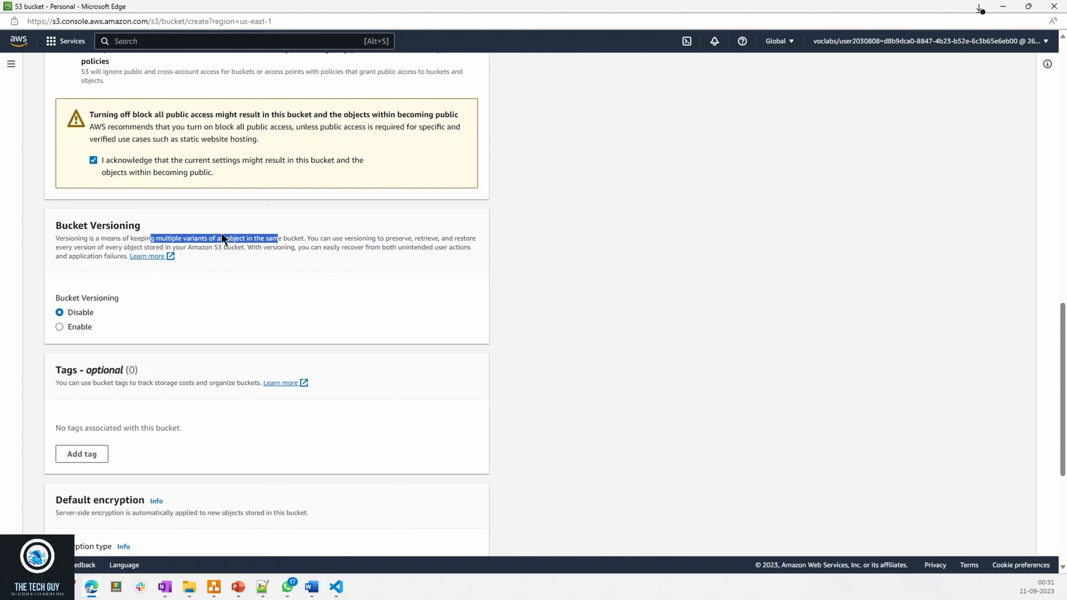
pyautogui.moveTo(55, 225); pyautogui.dragTo(143, 227)
pyautogui.scroll(-1, 173, 424)
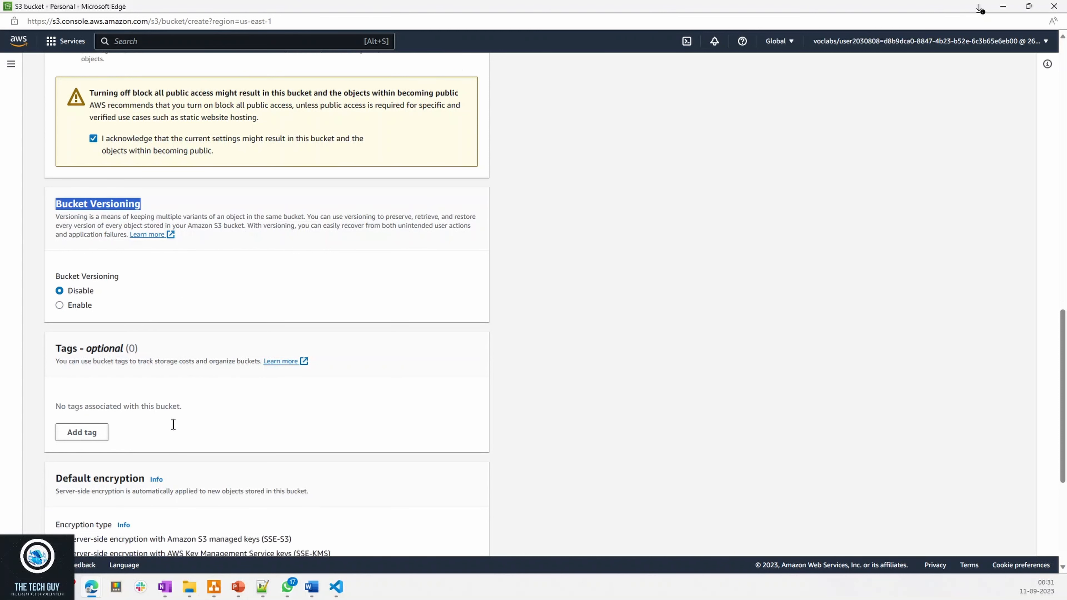
pyautogui.scroll(-3, 174, 425)
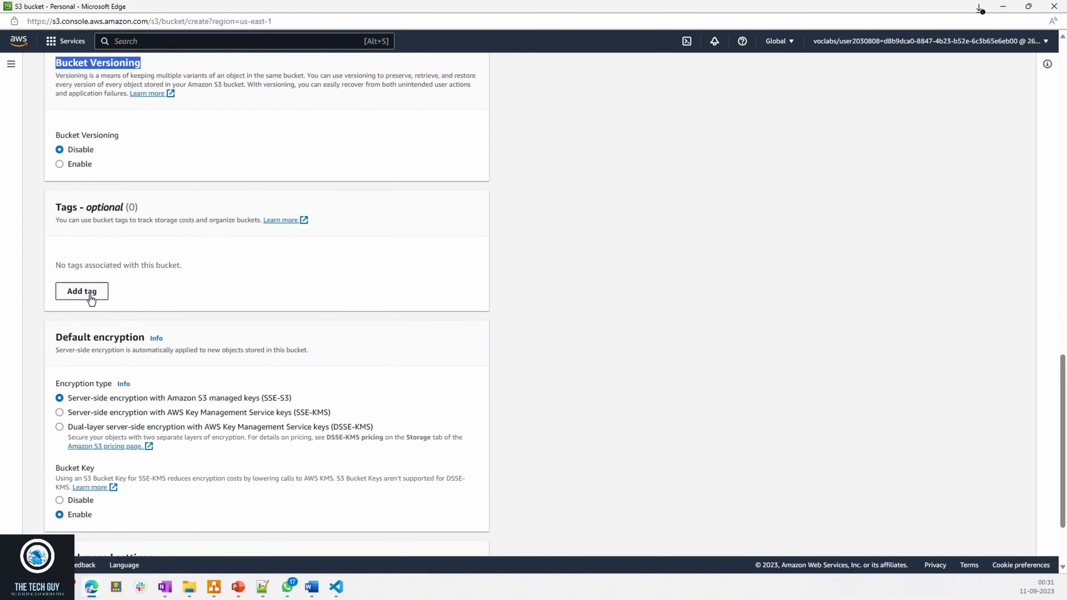
pyautogui.moveTo(62, 338); pyautogui.dragTo(132, 337)
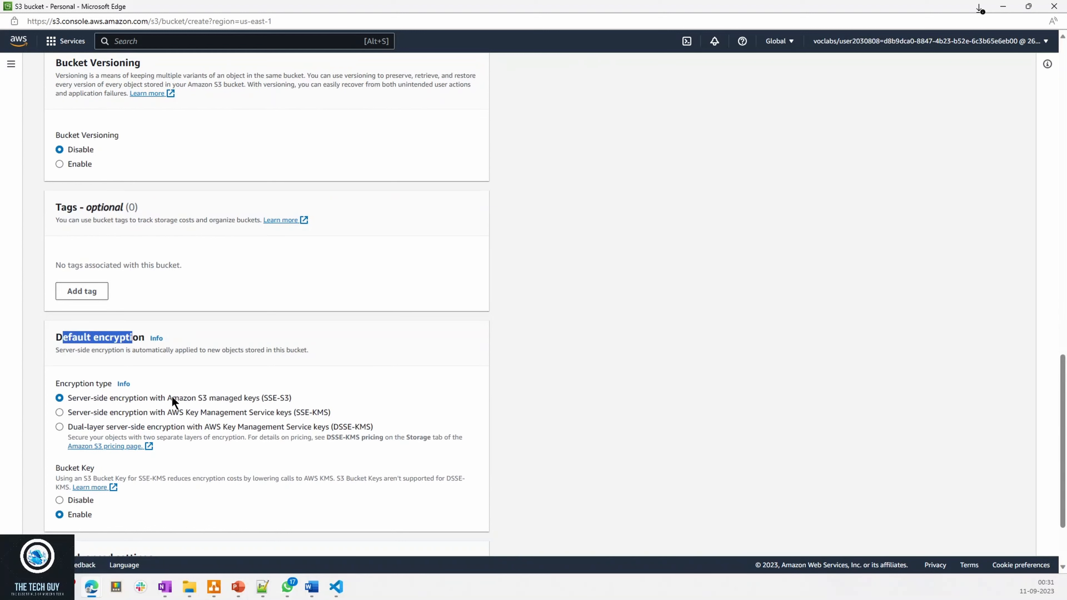
pyautogui.moveTo(166, 398); pyautogui.dragTo(234, 395)
pyautogui.click(253, 397)
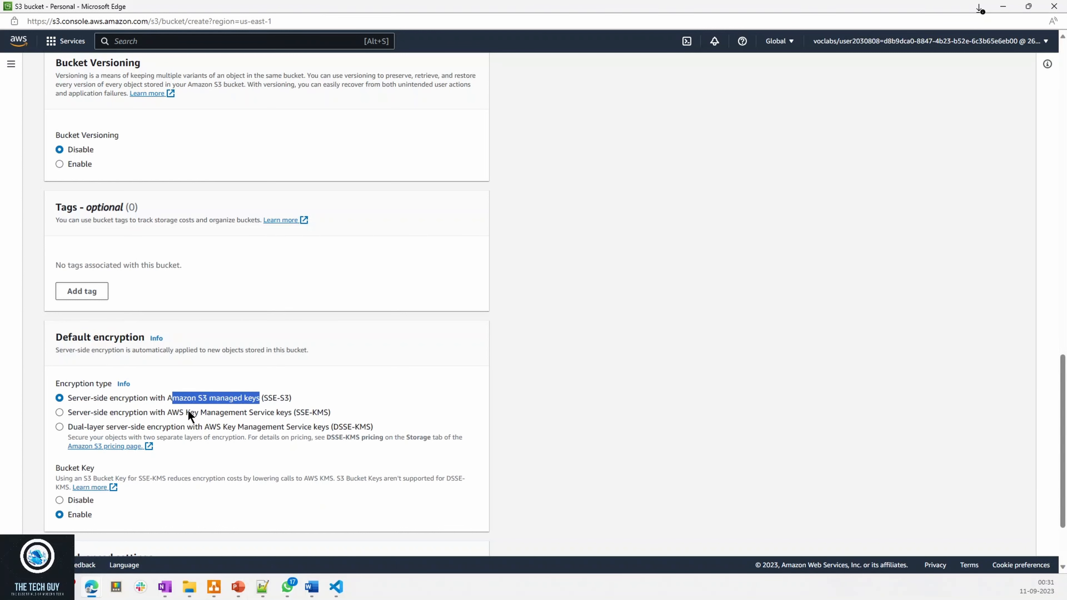
# - Review the server-side encryption types under Default encryption and the Object Lock options in the advanced settings
pyautogui.moveTo(188, 412); pyautogui.dragTo(321, 412)
pyautogui.click(212, 413)
pyautogui.click(72, 398)
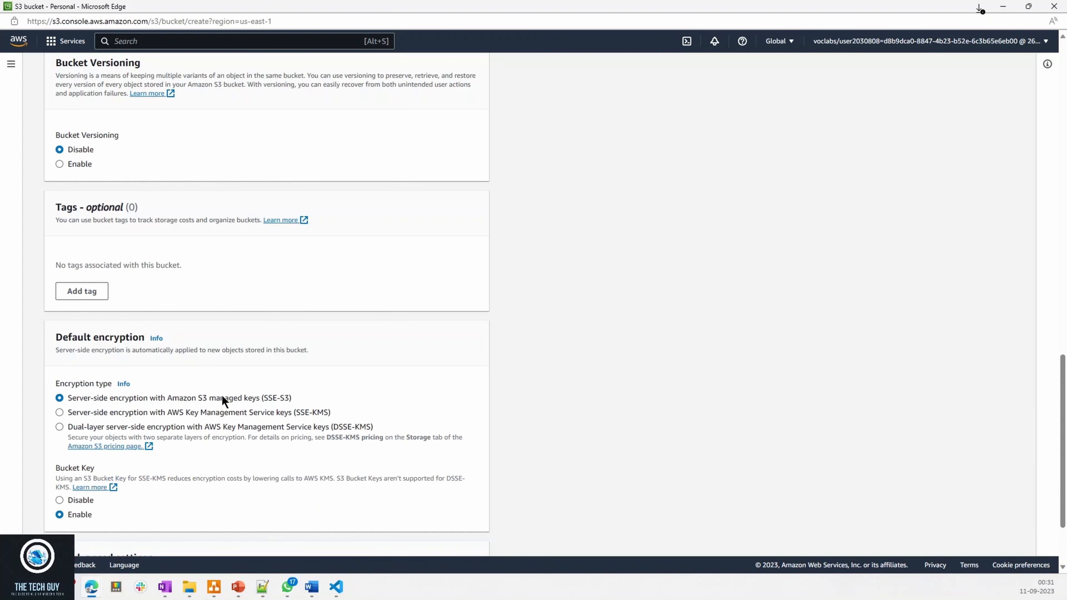
pyautogui.scroll(-2, 177, 421)
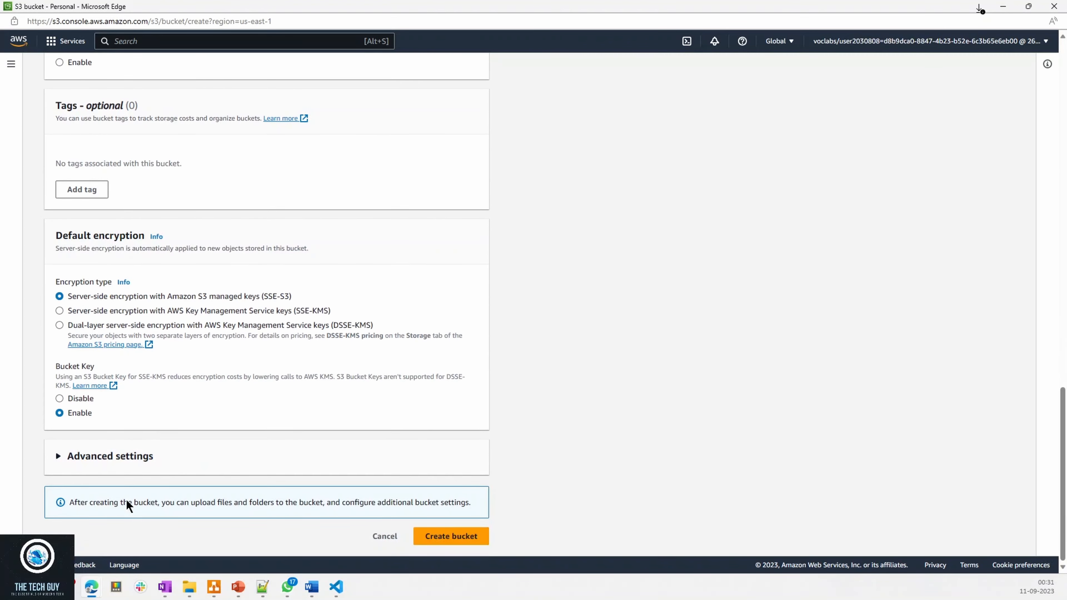
pyautogui.click(107, 456)
pyautogui.scroll(-3, 241, 448)
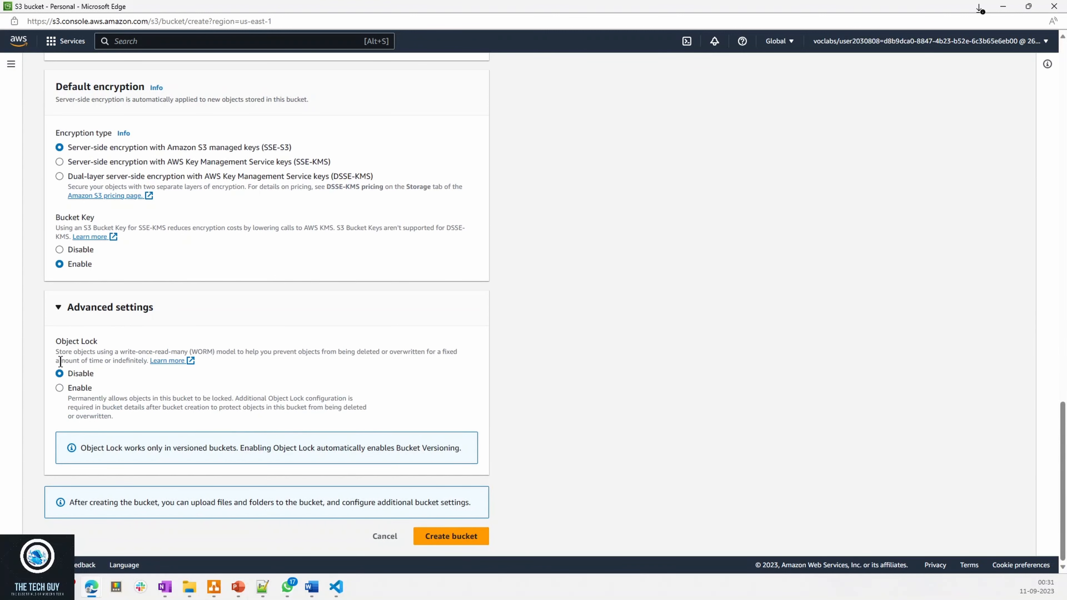
# - Submit the new bucket for creation, changing its name to techguytestbucket
pyautogui.click(454, 537)
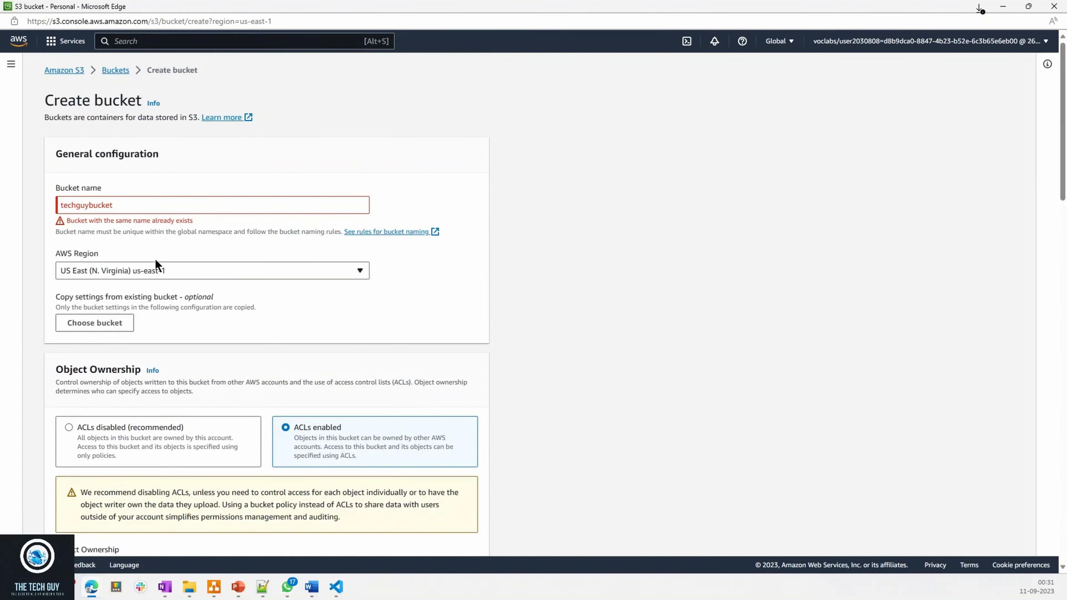
pyautogui.click(138, 205)
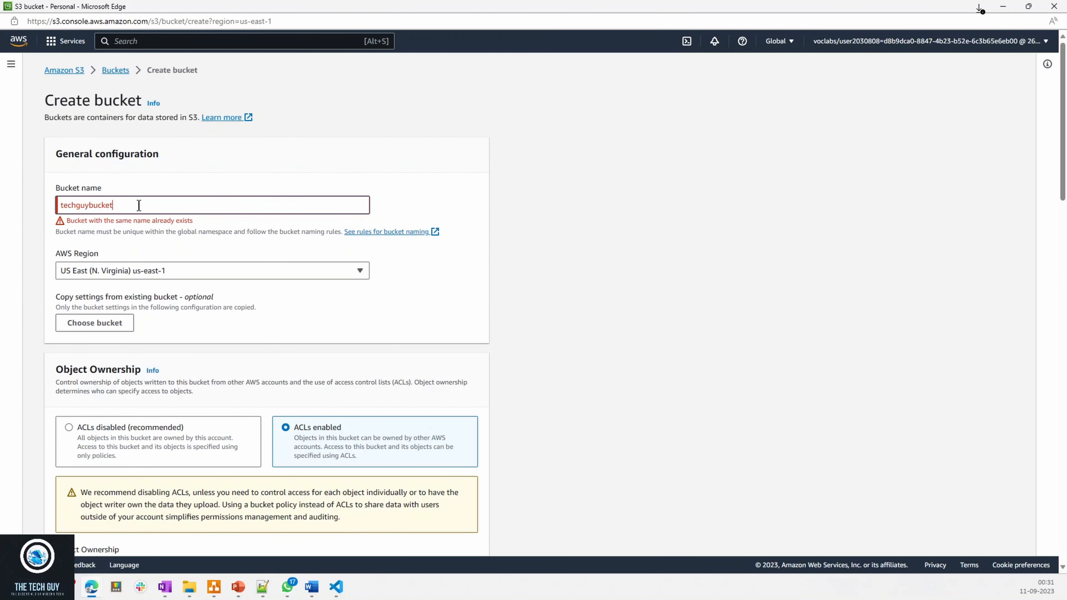
pyautogui.press('BackSpace')
pyautogui.press('BackSpace')
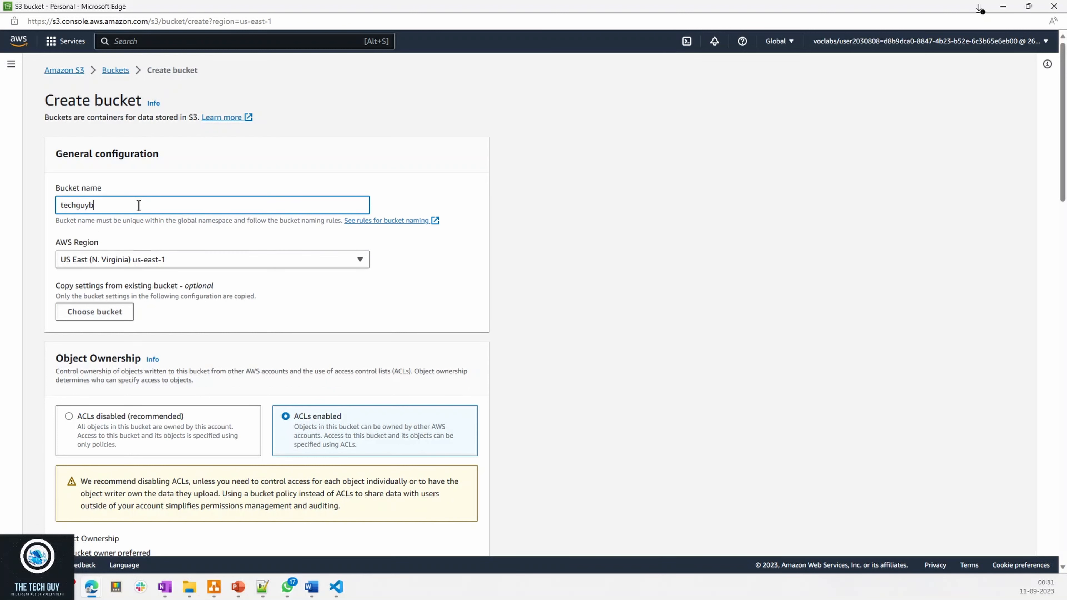
pyautogui.write('testbucket')
pyautogui.scroll(-15, 547, 299)
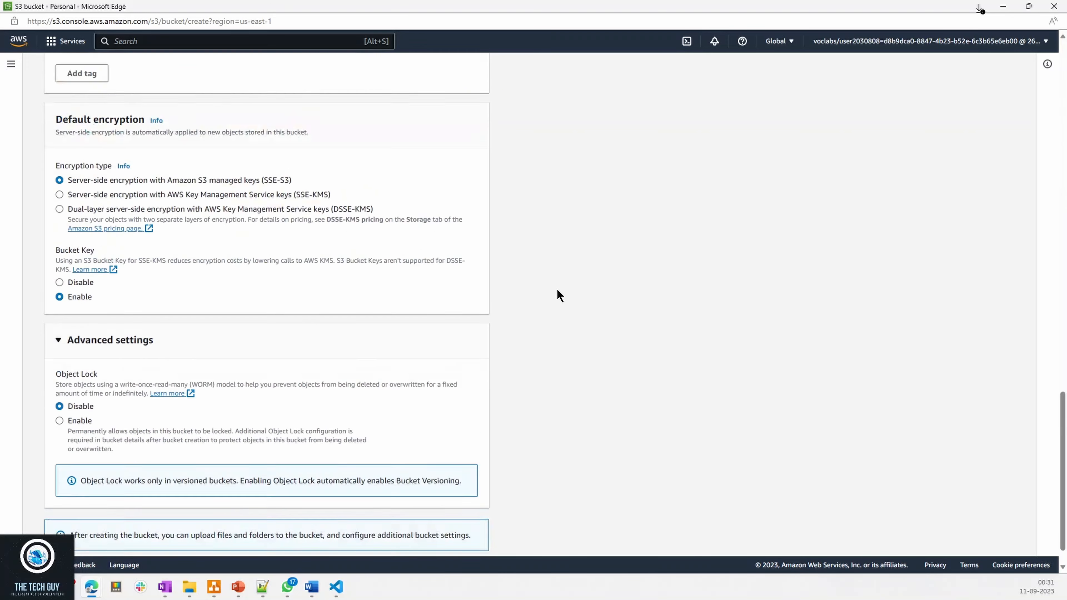
pyautogui.click(467, 546)
pyautogui.scroll(15, 666, 429)
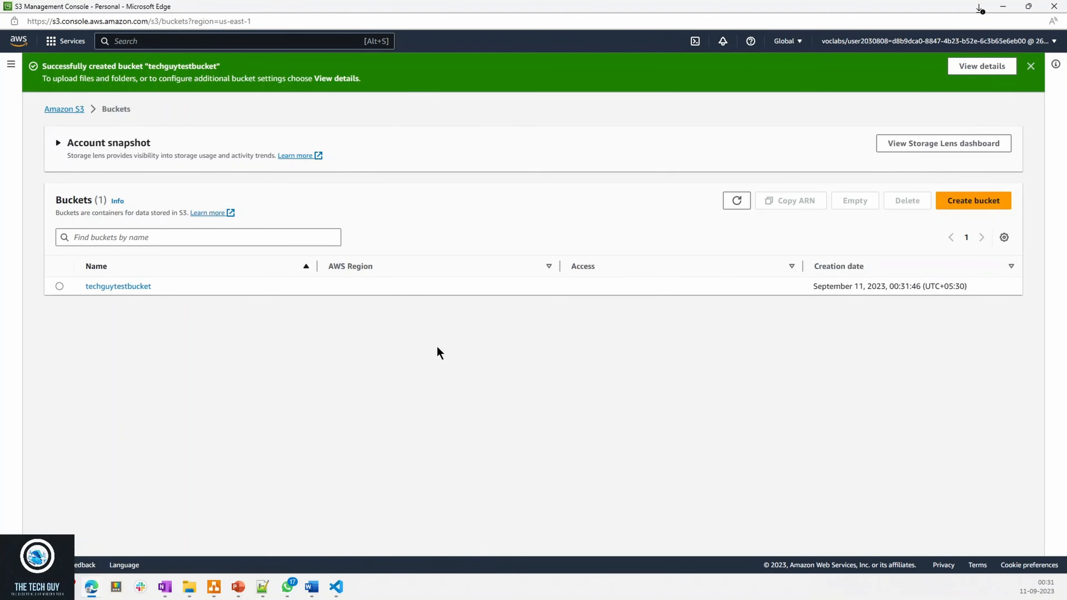
# - Open techguytestbucket from the S3 bucket list
pyautogui.click(69, 109)
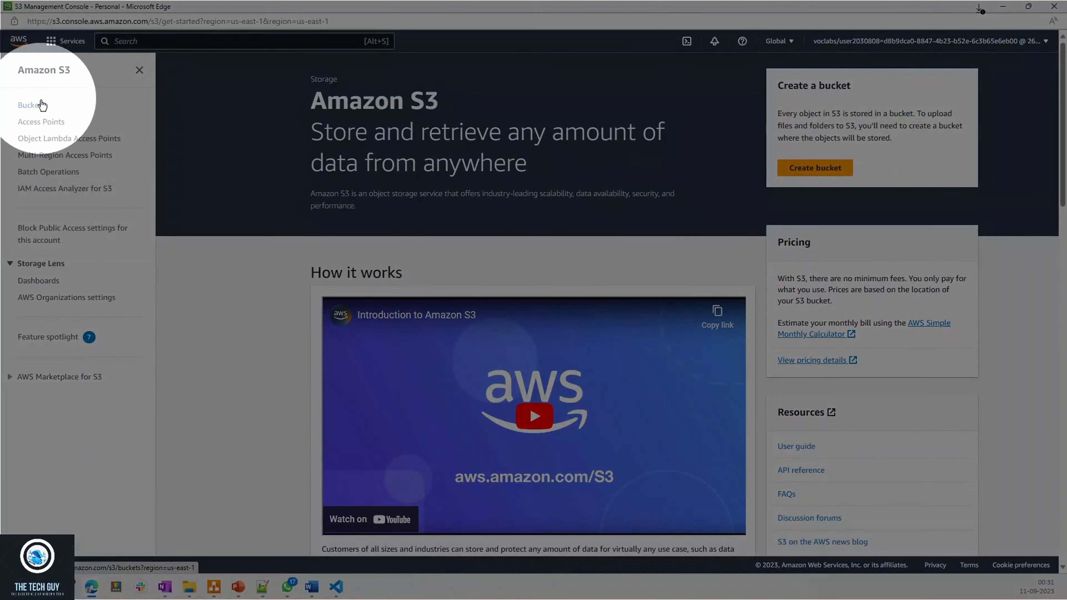
pyautogui.click(33, 108)
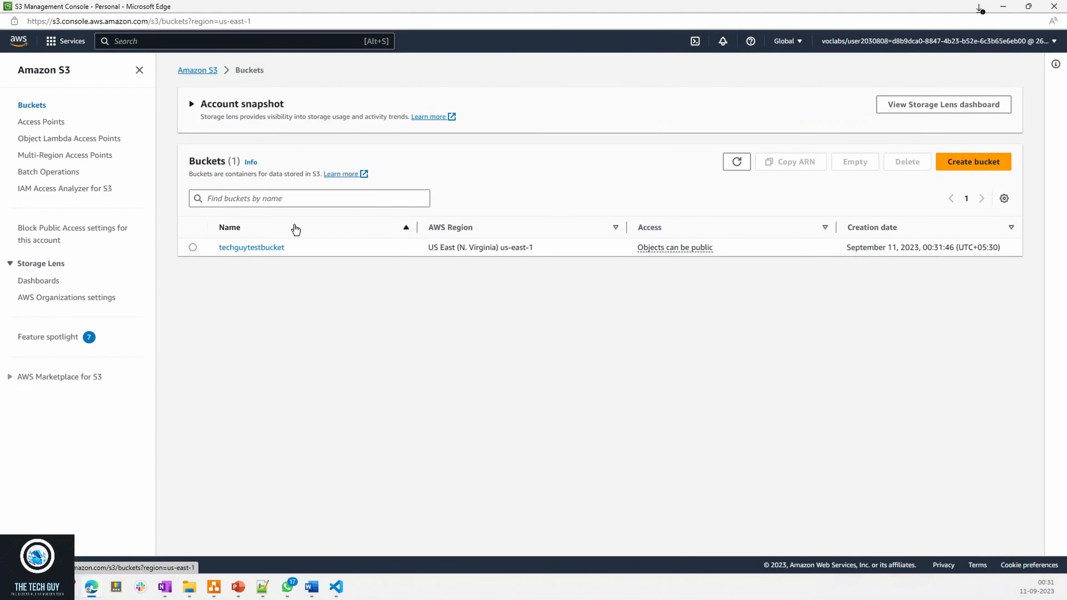
pyautogui.click(243, 253)
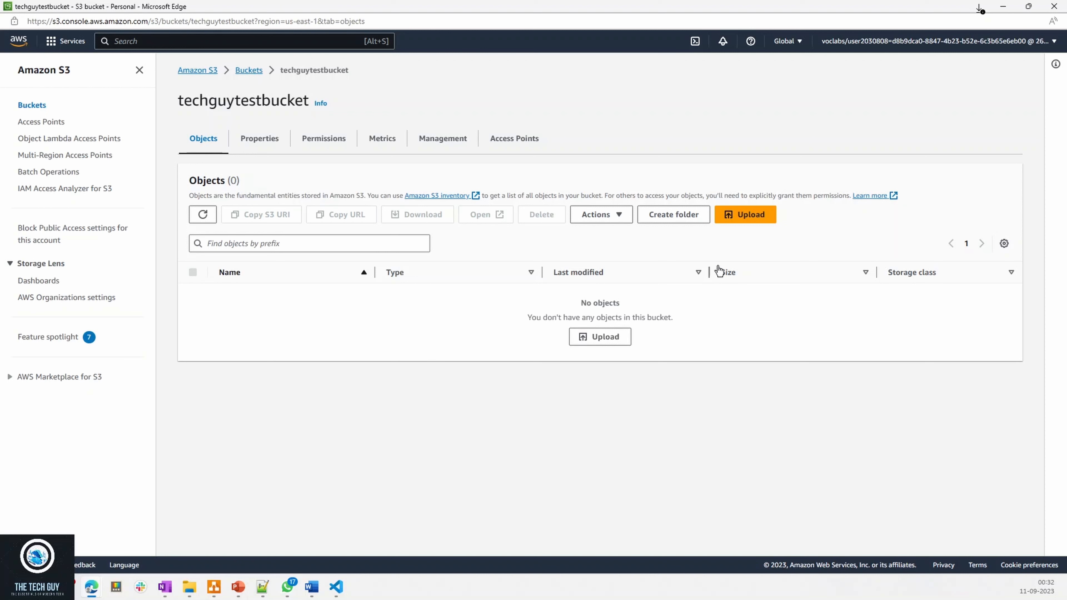
# - Add index.html, main.js, policy.txt, styles.css and target-file.csv from the LabCode folder to the bucket's upload list
pyautogui.click(749, 215)
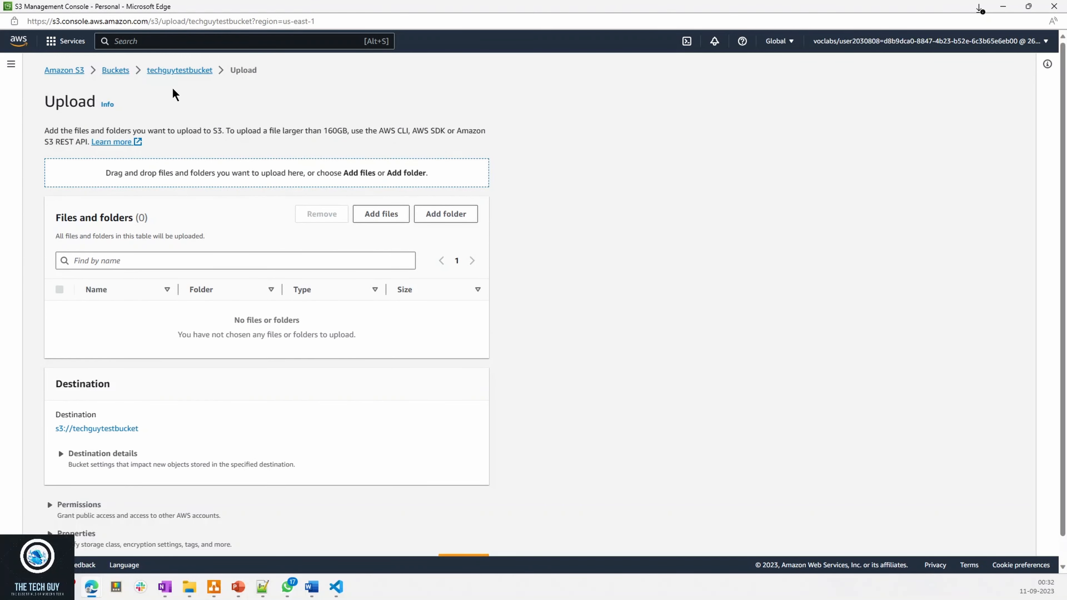
pyautogui.click(180, 71)
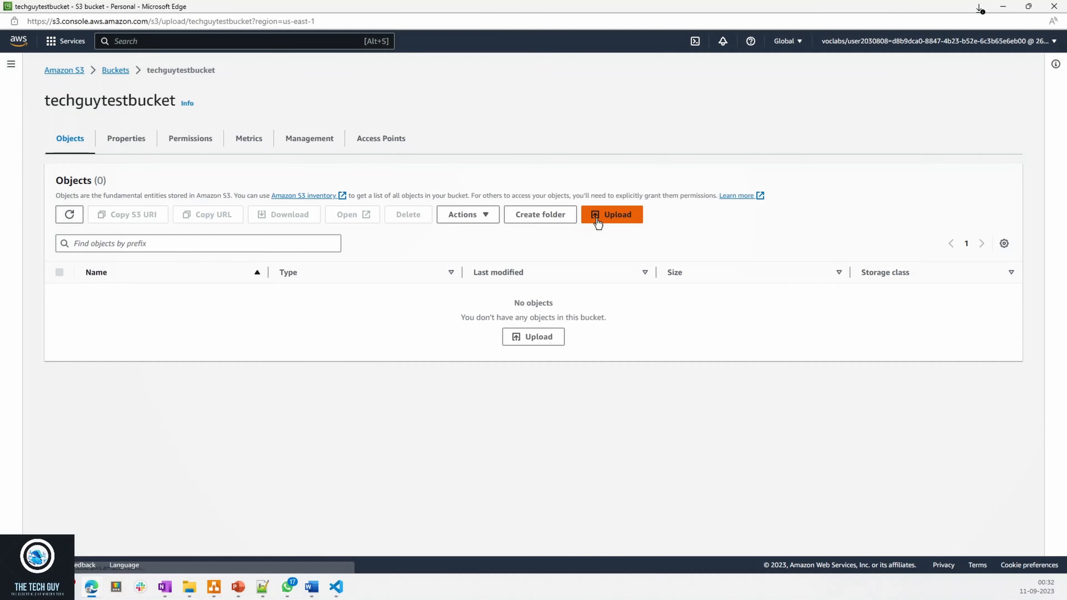
pyautogui.click(608, 215)
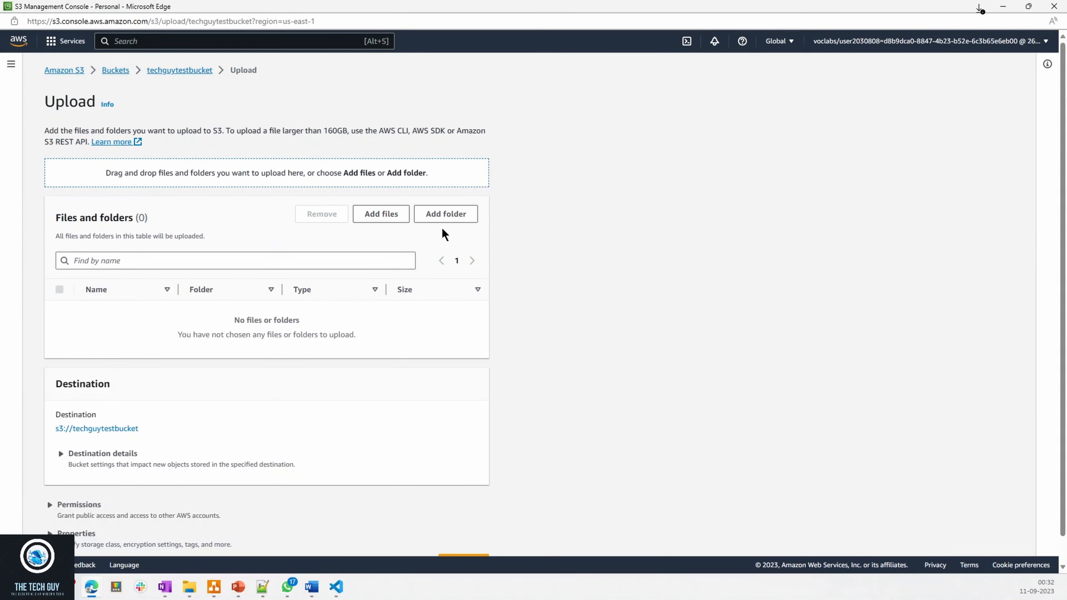
pyautogui.click(399, 215)
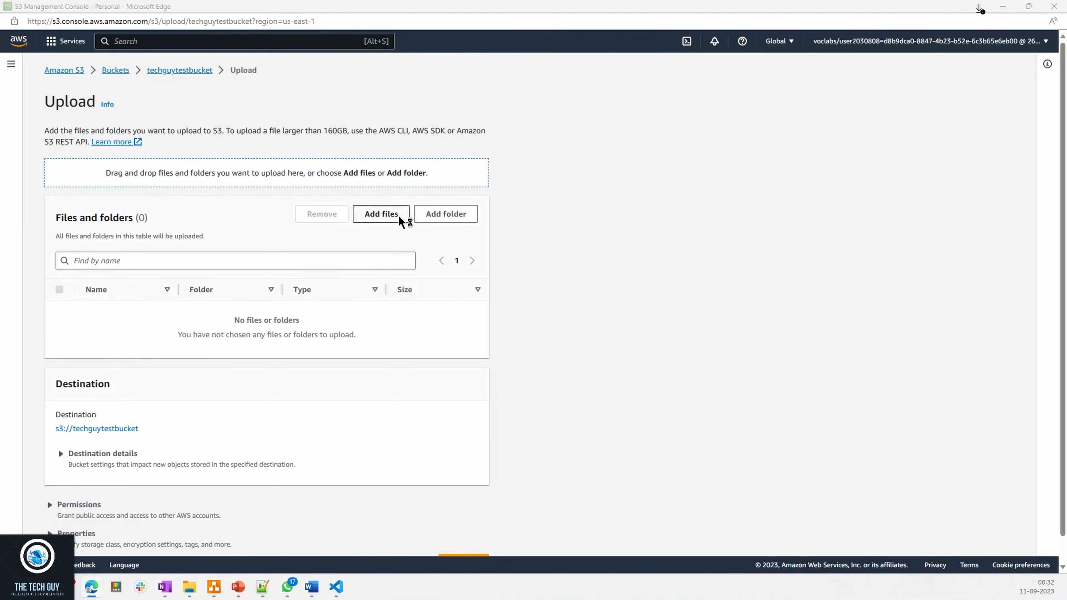
pyautogui.moveTo(225, 22); pyautogui.dragTo(314, 43)
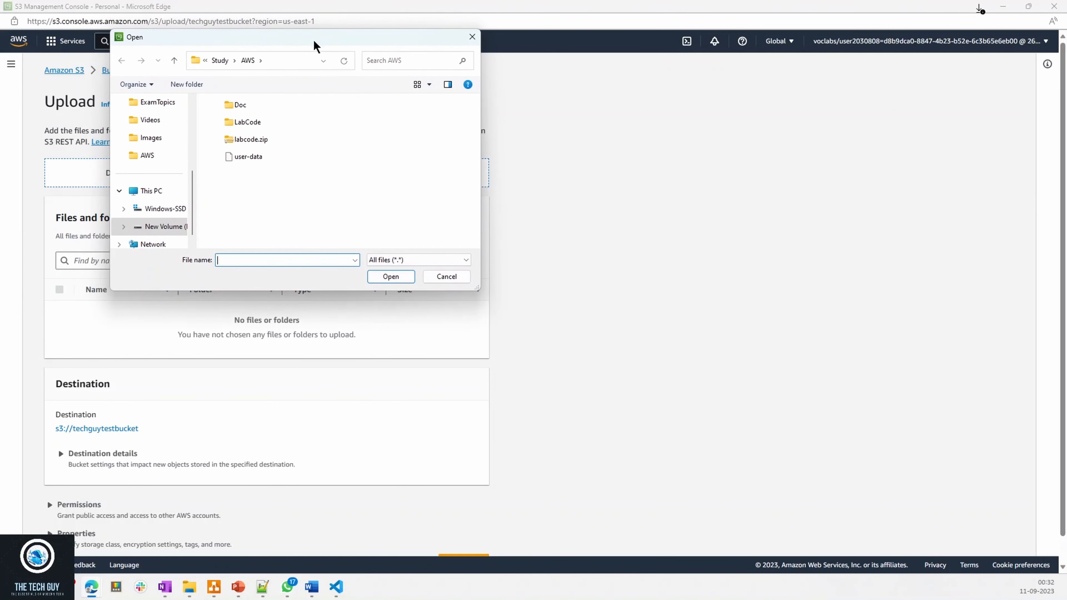
pyautogui.doubleClick(245, 124)
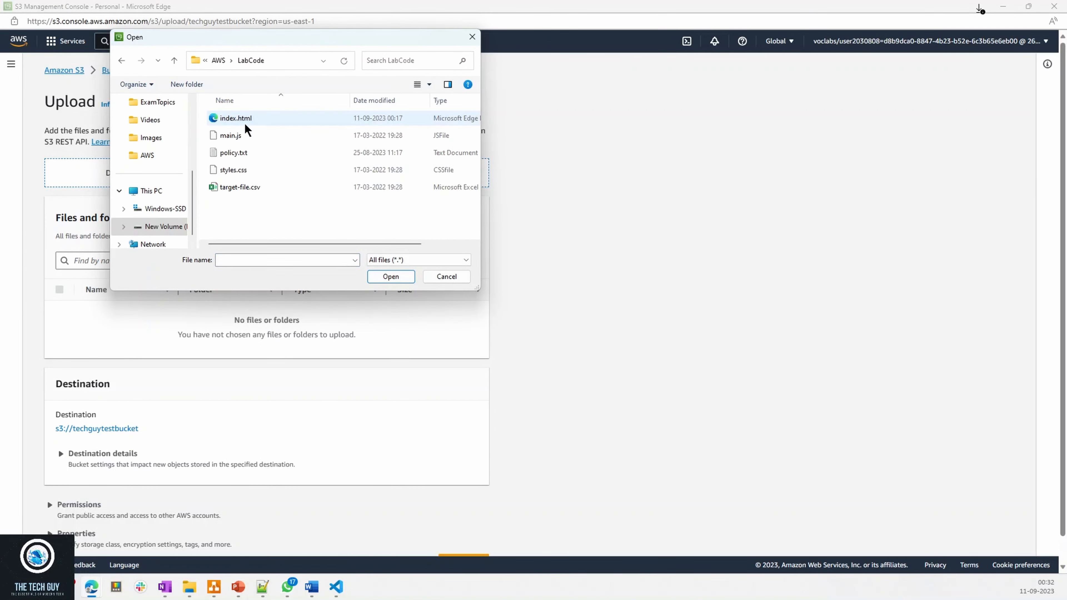
pyautogui.hotkey('ctrl', 'a')
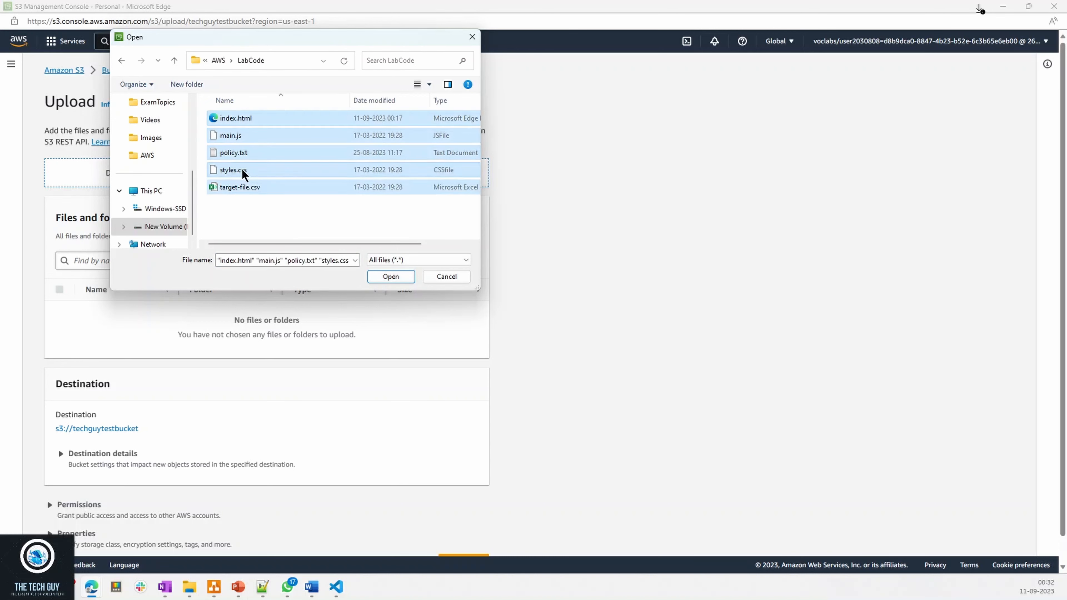
pyautogui.click(391, 277)
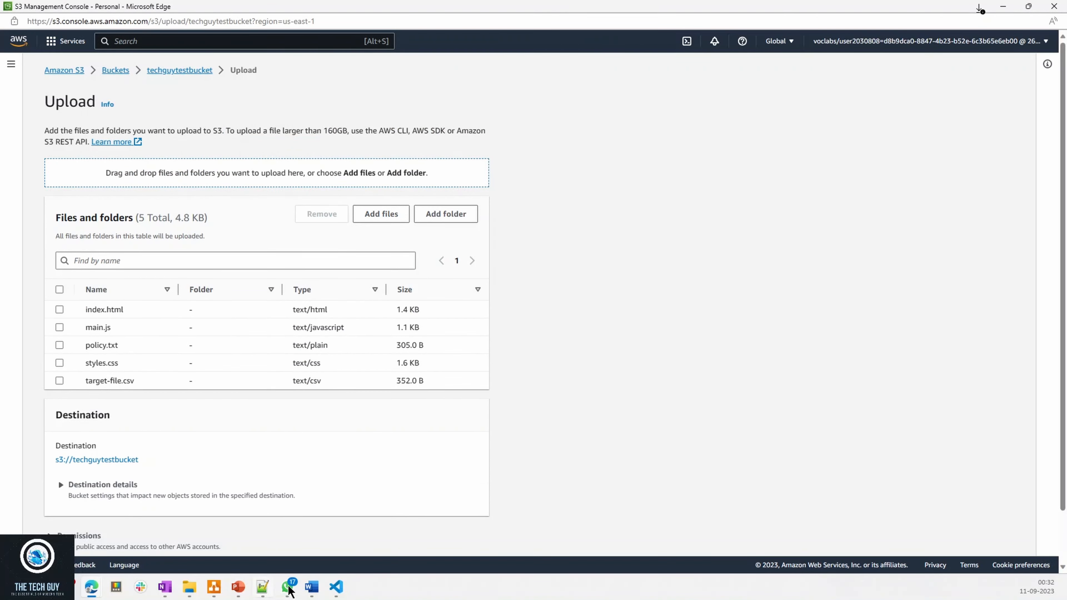
# - Switch to Visual Studio Code and examine the heading and the Waves Container section in index.html
pyautogui.click(336, 588)
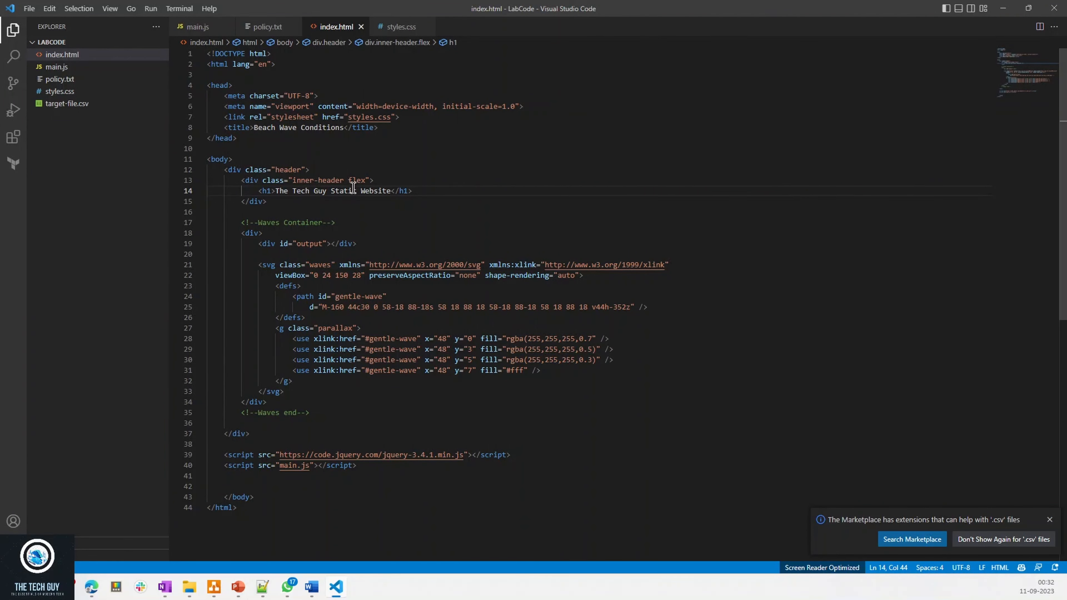
pyautogui.moveTo(285, 192); pyautogui.dragTo(402, 194)
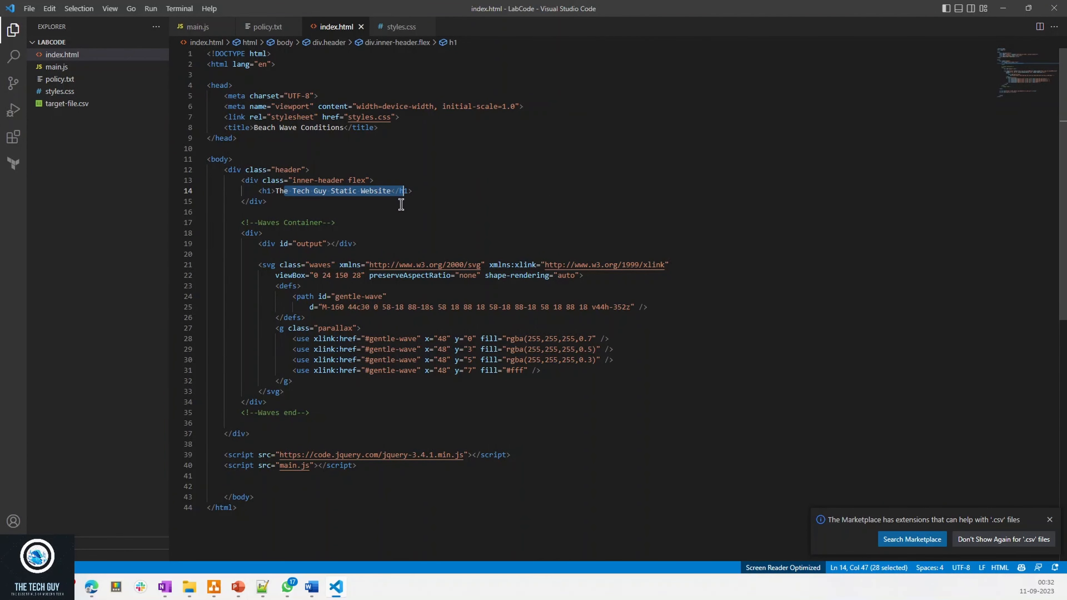
pyautogui.click(369, 425)
pyautogui.moveTo(369, 425); pyautogui.dragTo(288, 222)
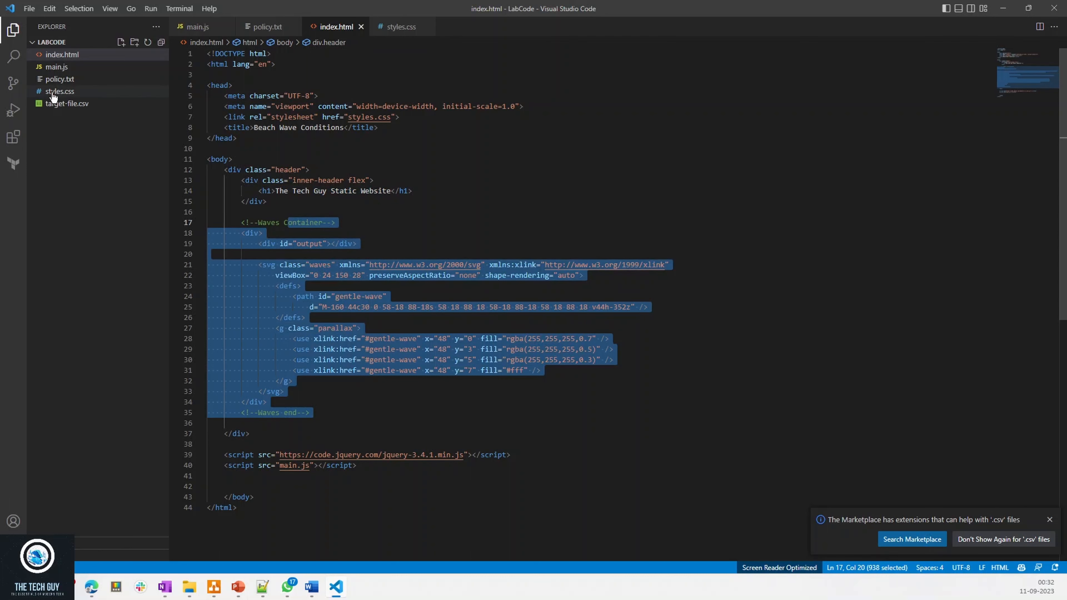
# - Examine main.js, including the table header line, the processData function and the target-file.csv reference
pyautogui.click(56, 67)
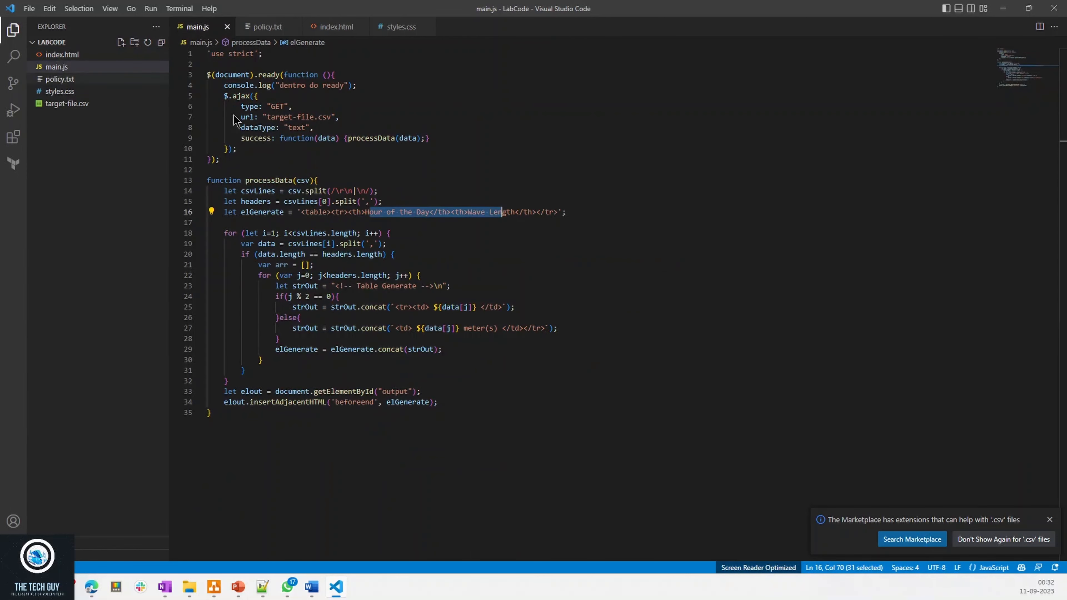
pyautogui.click(307, 231)
pyautogui.moveTo(365, 209); pyautogui.dragTo(491, 208)
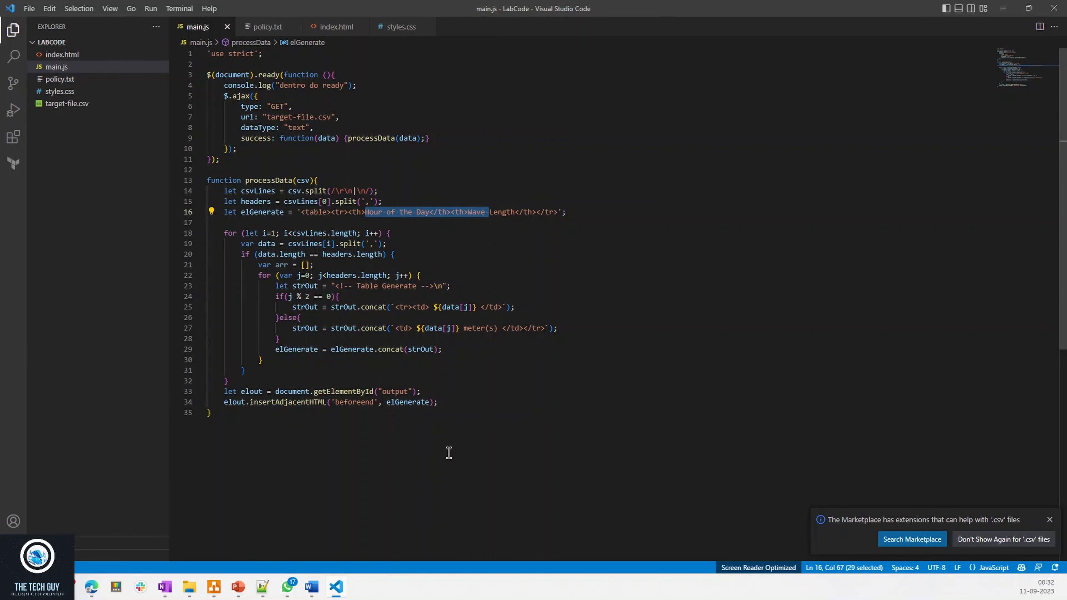
pyautogui.moveTo(390, 349); pyautogui.dragTo(310, 180)
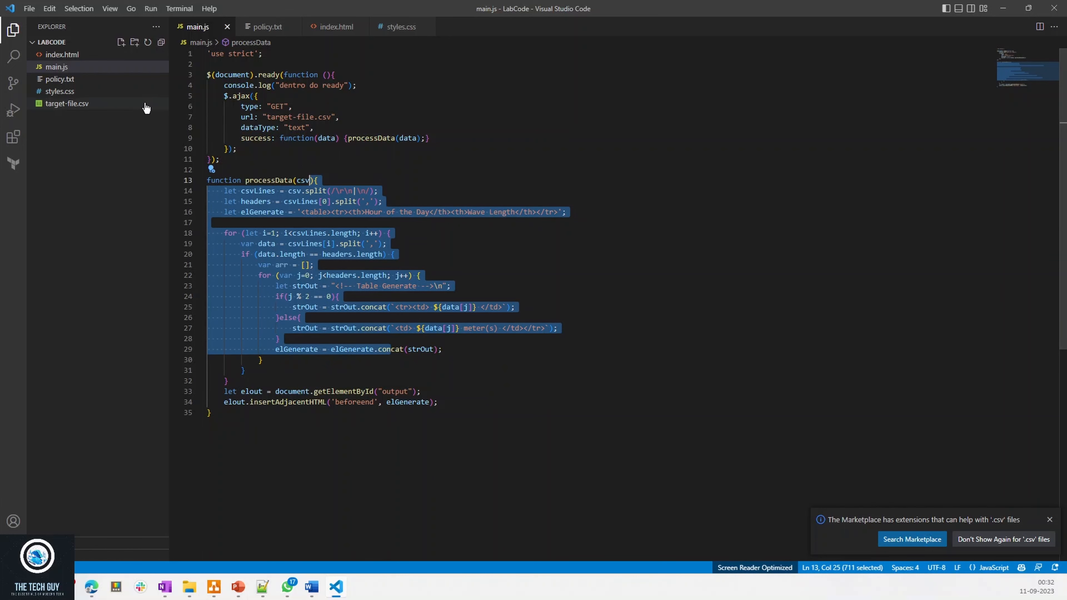
pyautogui.moveTo(288, 117); pyautogui.dragTo(323, 117)
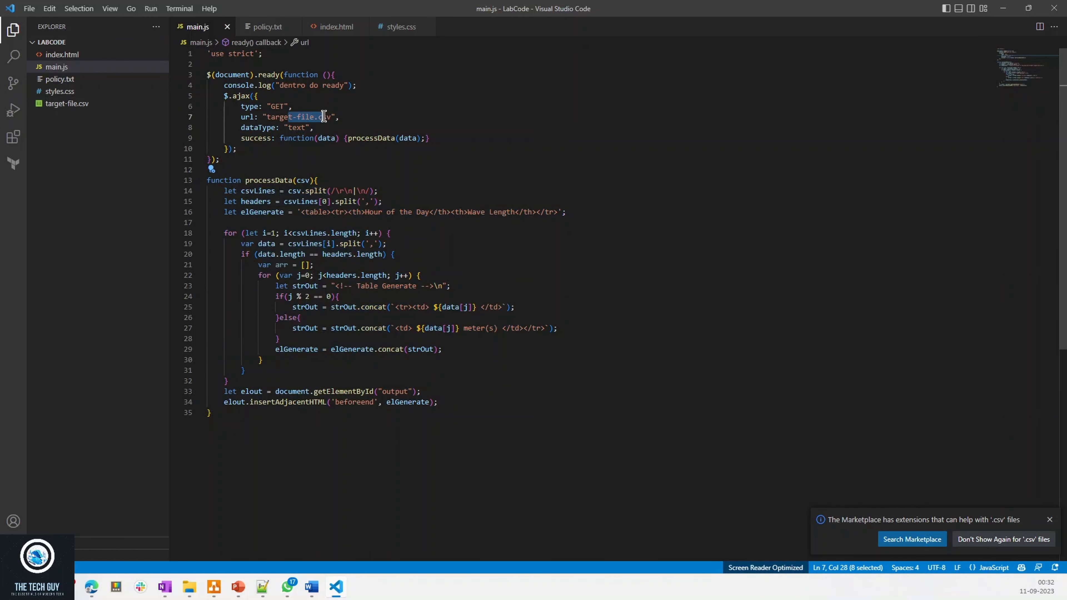
# - Look through the wave height data in target-file.csv and return to the S3 upload page in Edge
pyautogui.click(65, 103)
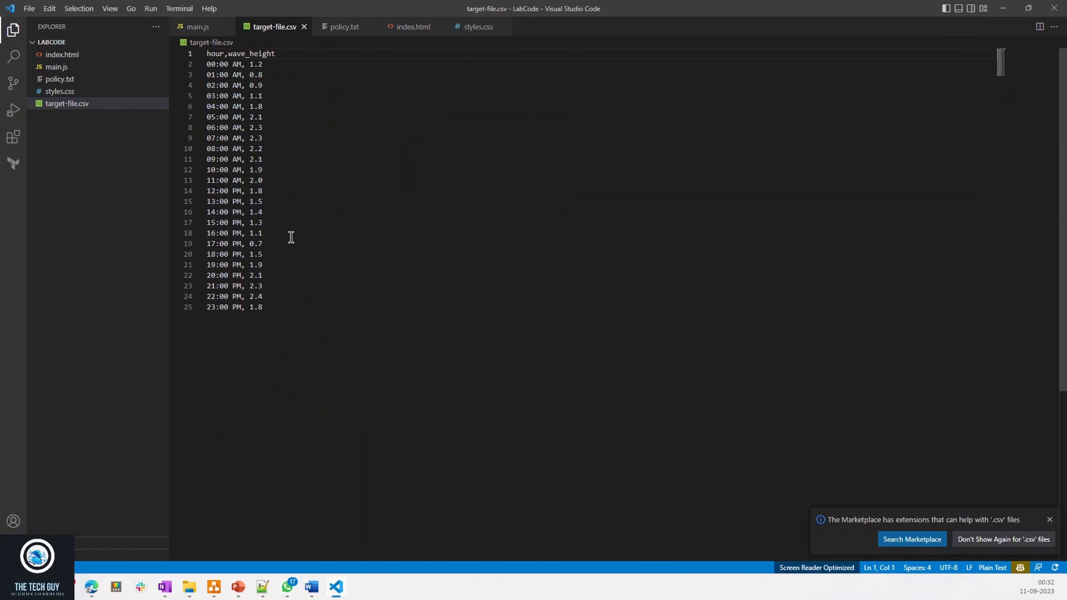
pyautogui.moveTo(254, 244); pyautogui.dragTo(213, 74)
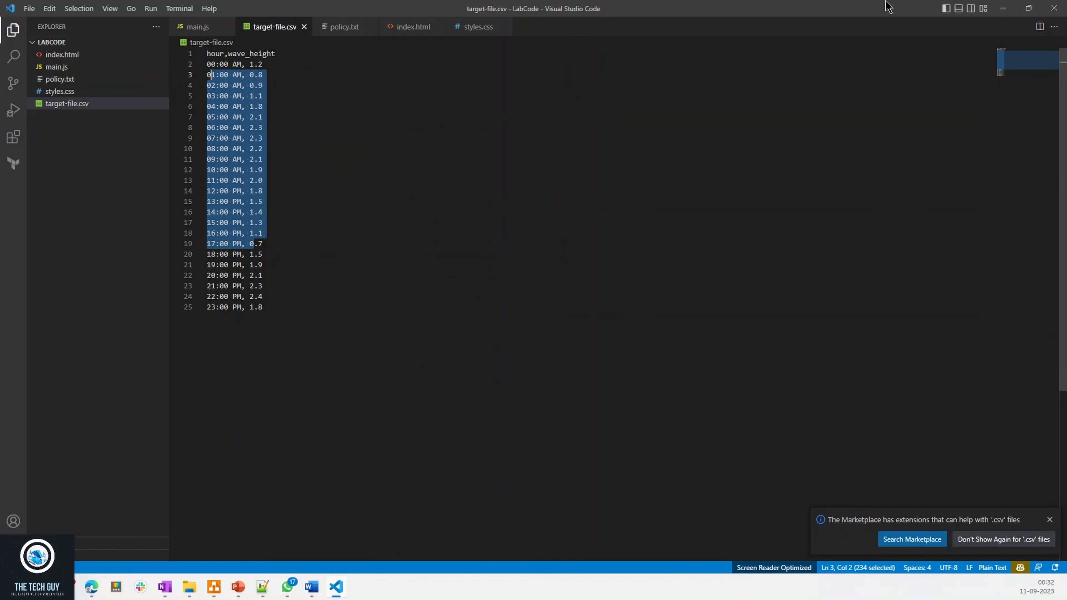
pyautogui.click(1003, 8)
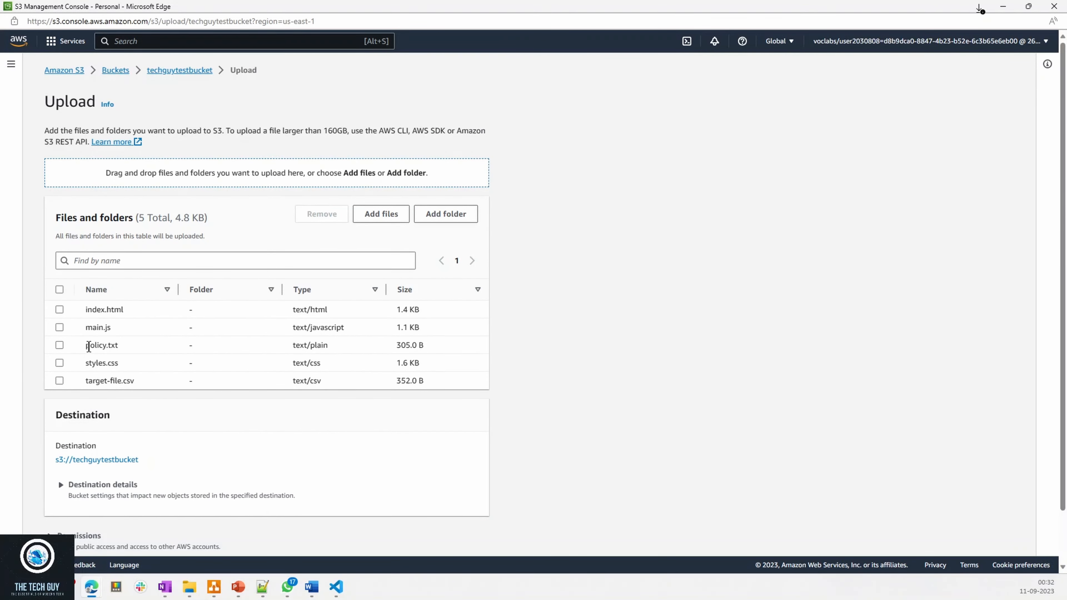
# - Review the upload's access control list permissions and its properties, including checksums, tags and metadata
pyautogui.scroll(-1, 287, 360)
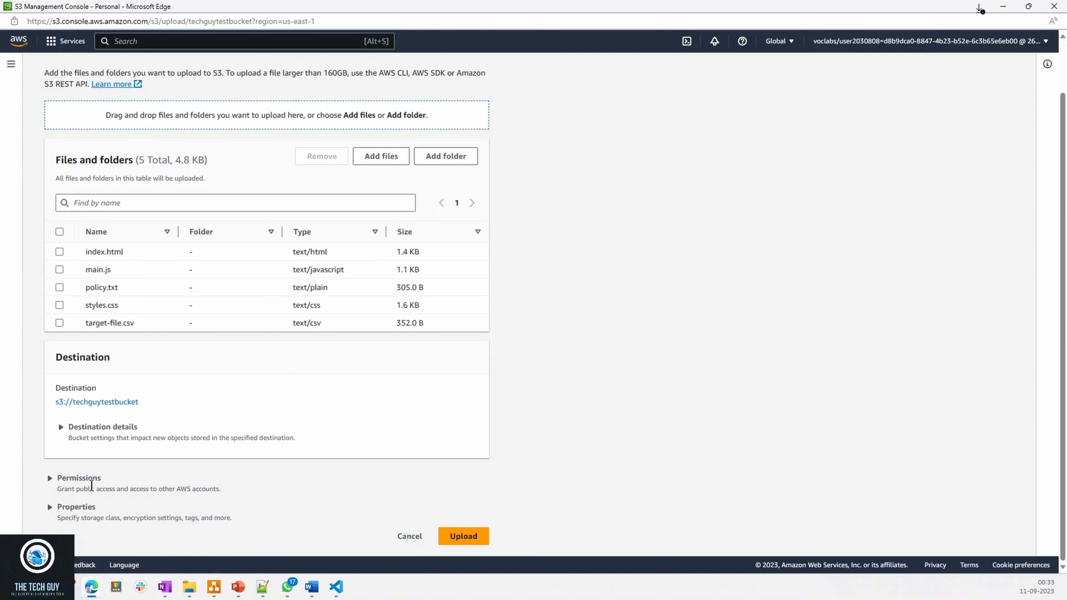
pyautogui.click(61, 480)
pyautogui.scroll(-4, 105, 435)
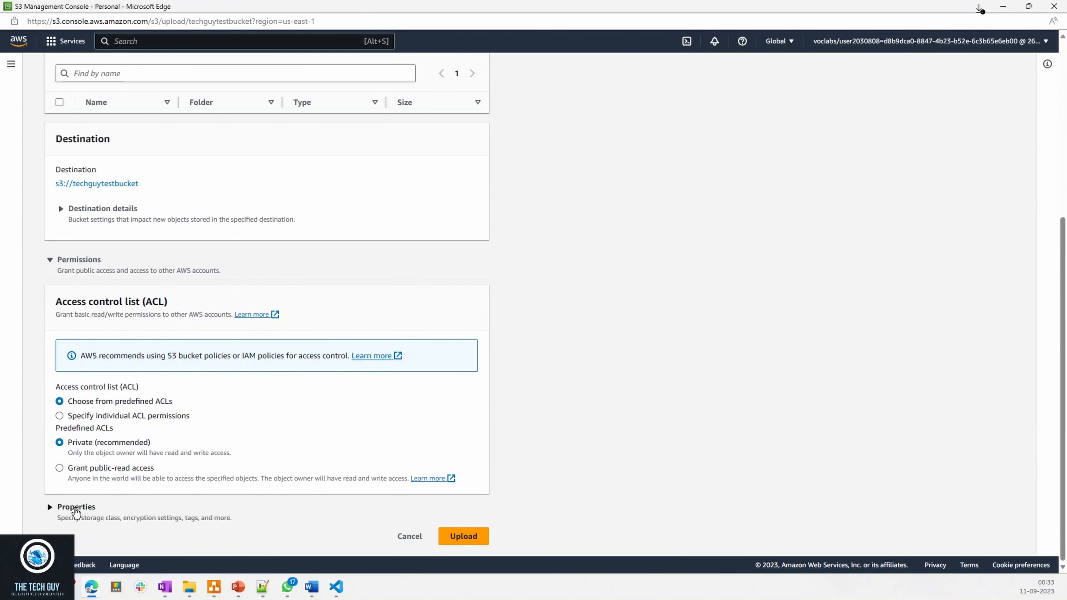
pyautogui.click(78, 507)
pyautogui.scroll(-8, 193, 477)
pyautogui.scroll(-15, 189, 469)
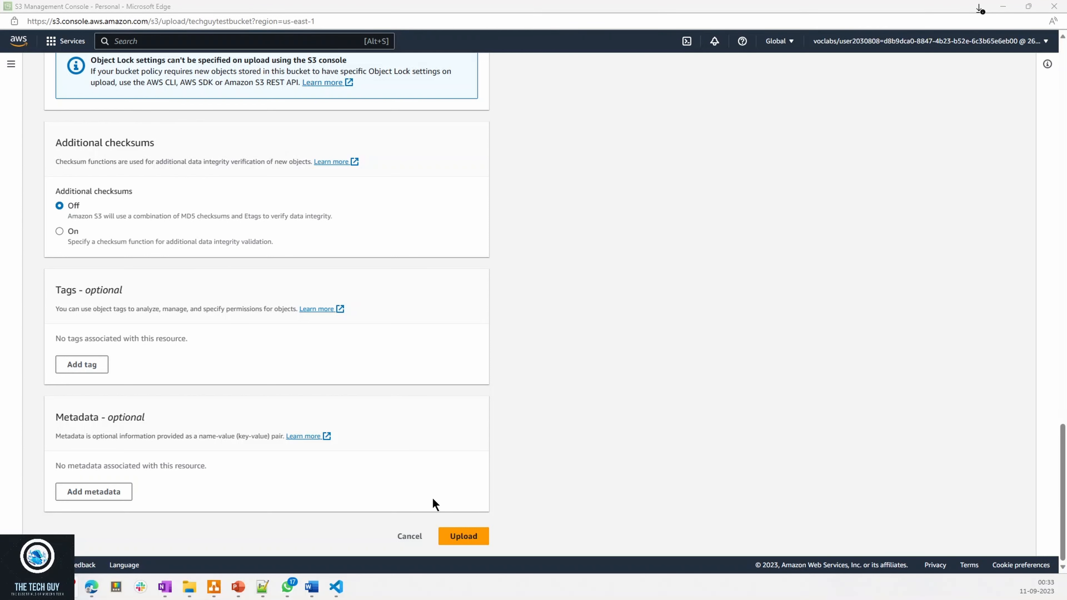
# - Upload the five added files to techguytestbucket and try to go to the bucket list
pyautogui.click(472, 536)
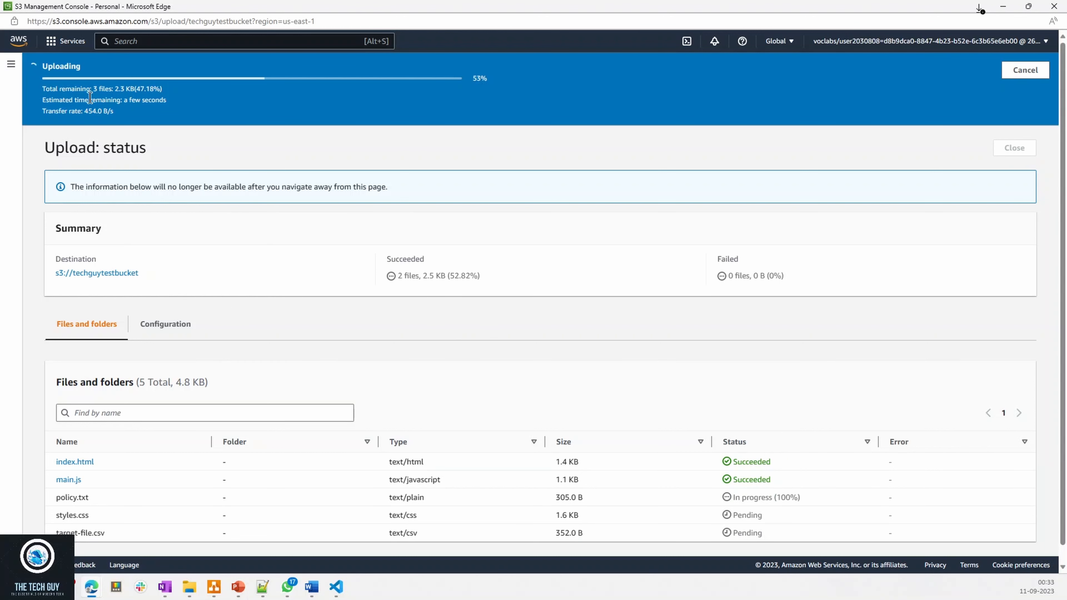
pyautogui.click(12, 65)
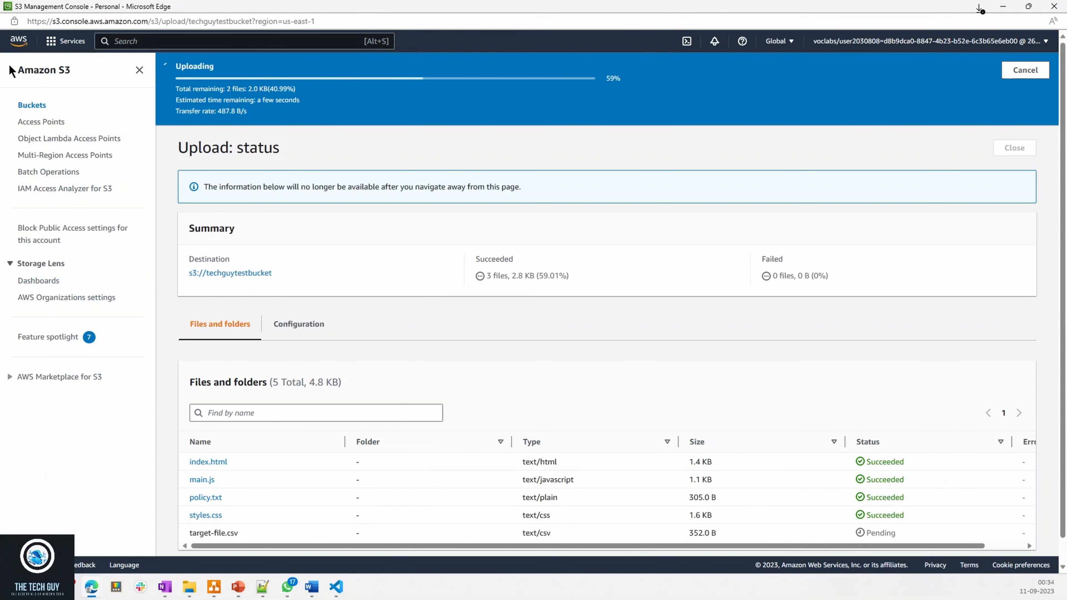
pyautogui.click(35, 104)
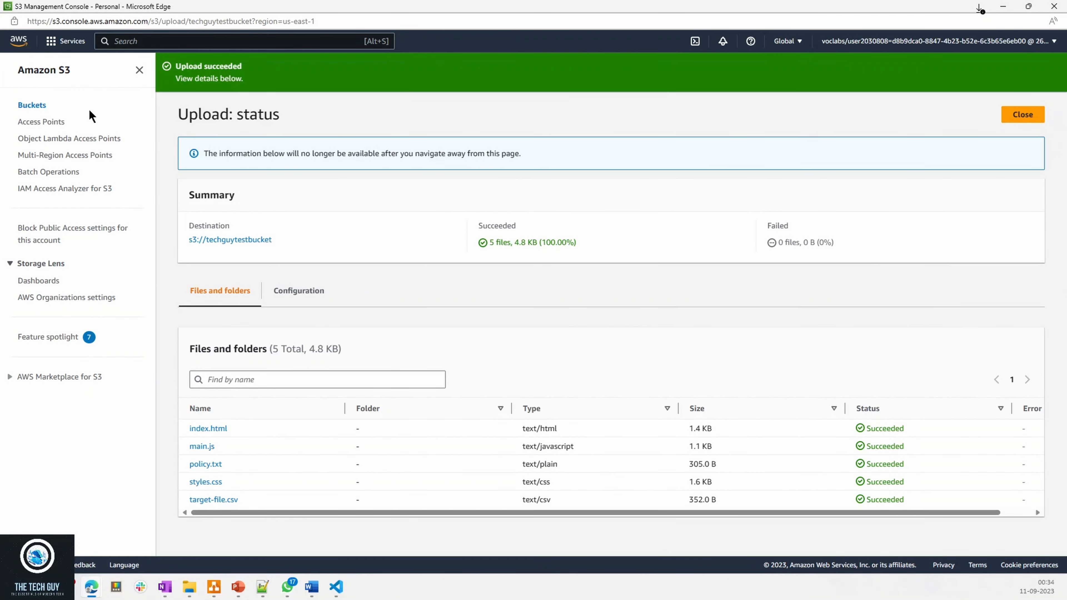
# - Go into techguytestbucket, select the index.html object and look over the actions available for it
pyautogui.click(39, 106)
pyautogui.click(241, 248)
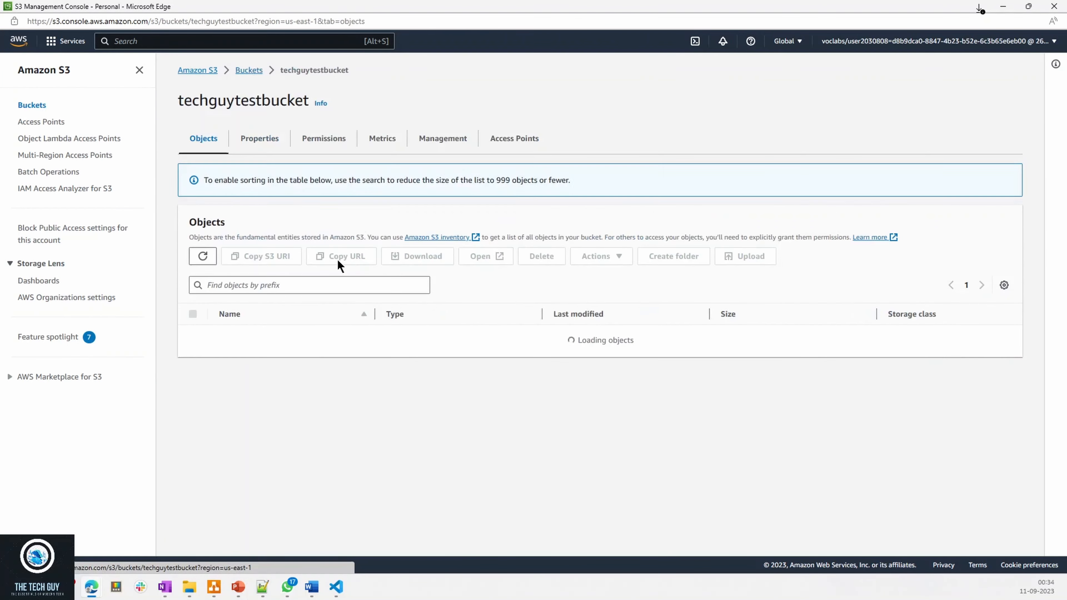
pyautogui.click(601, 215)
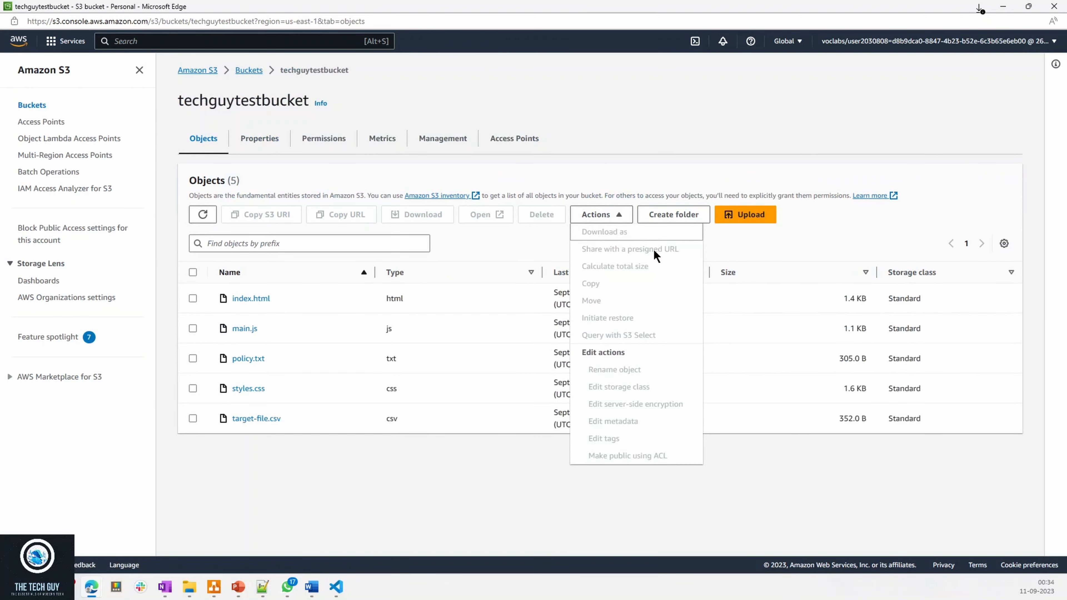
pyautogui.click(193, 299)
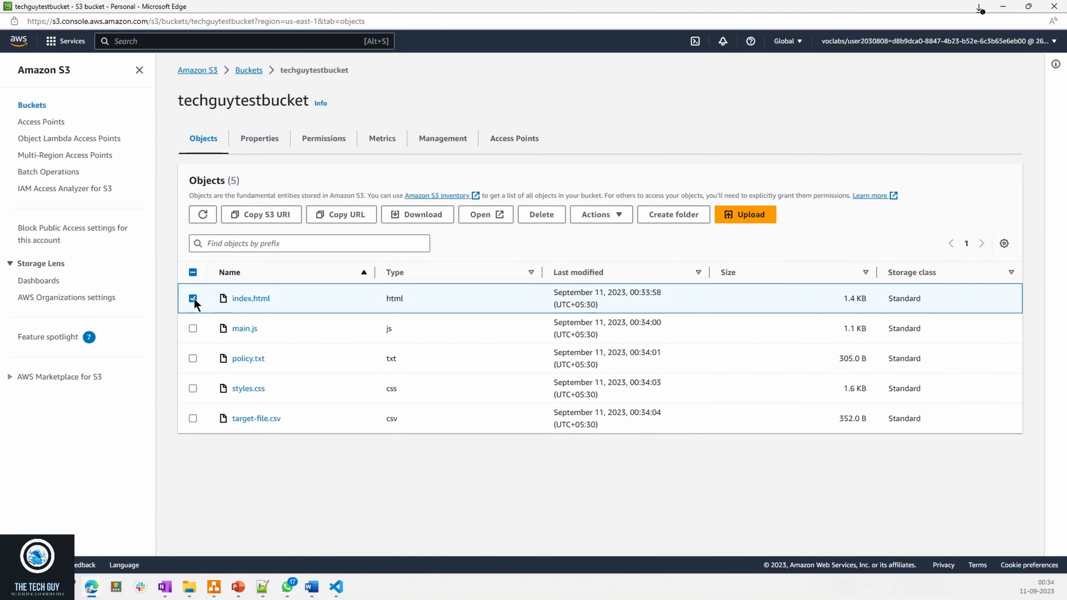
pyautogui.click(593, 213)
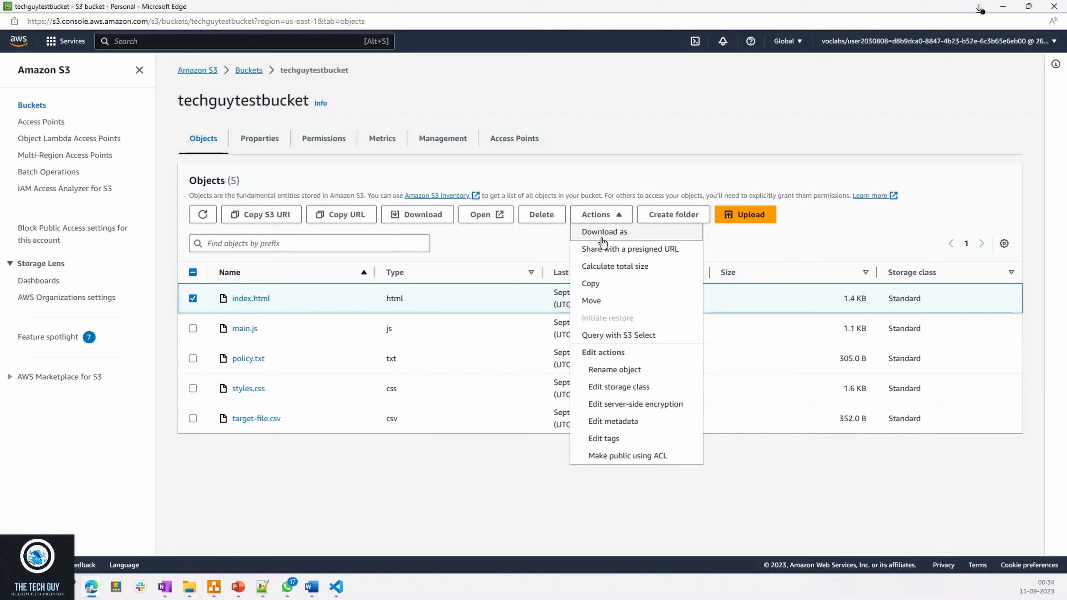
pyautogui.click(598, 214)
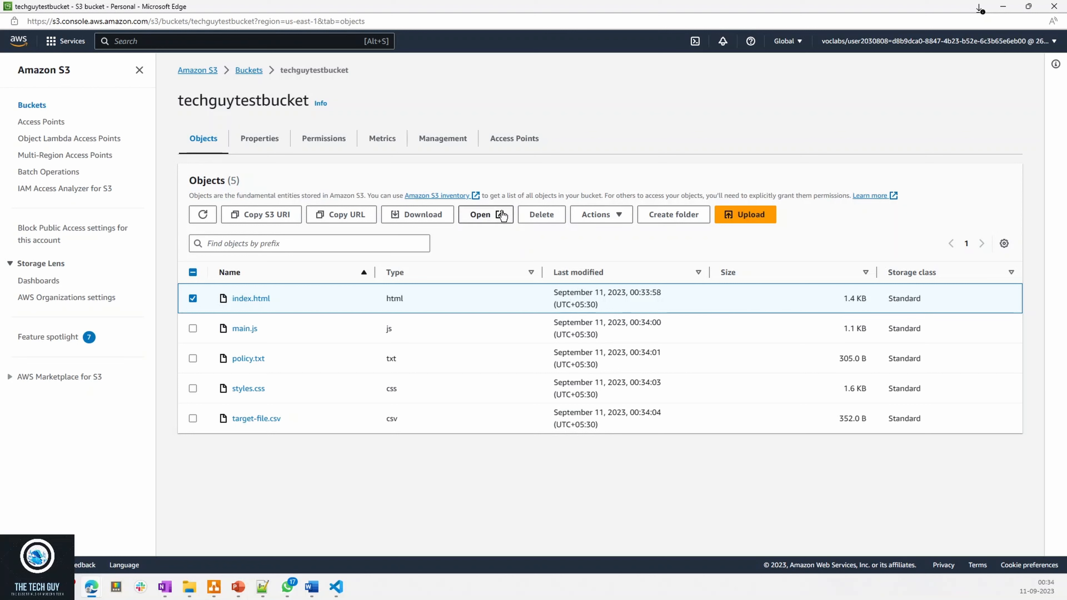
# - Open the selected index.html object to preview the web page, and close the preview window
pyautogui.click(492, 219)
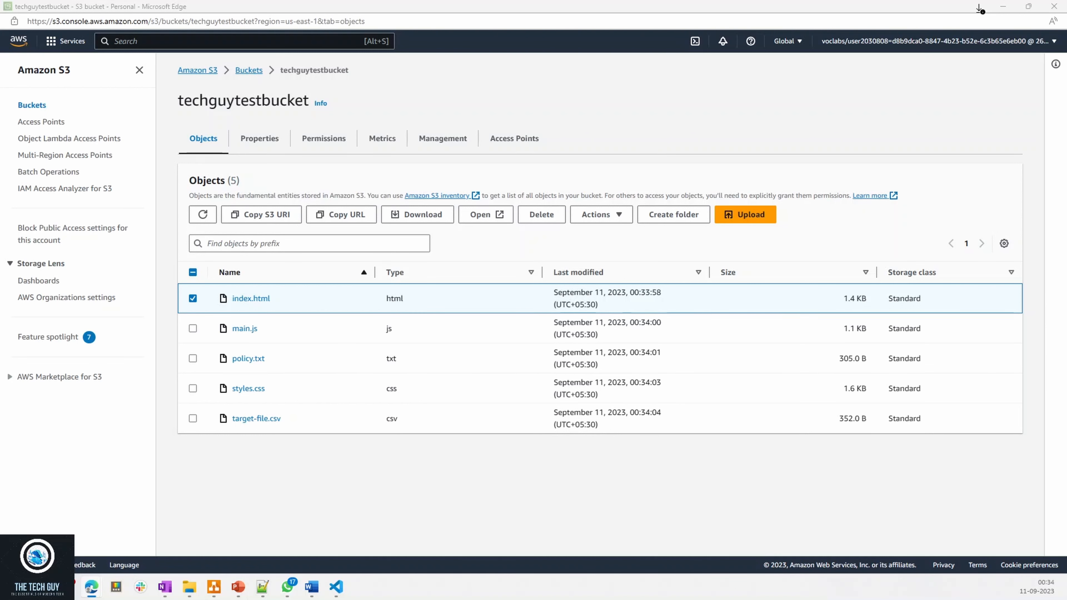
pyautogui.moveTo(624, 363); pyautogui.dragTo(264, 375)
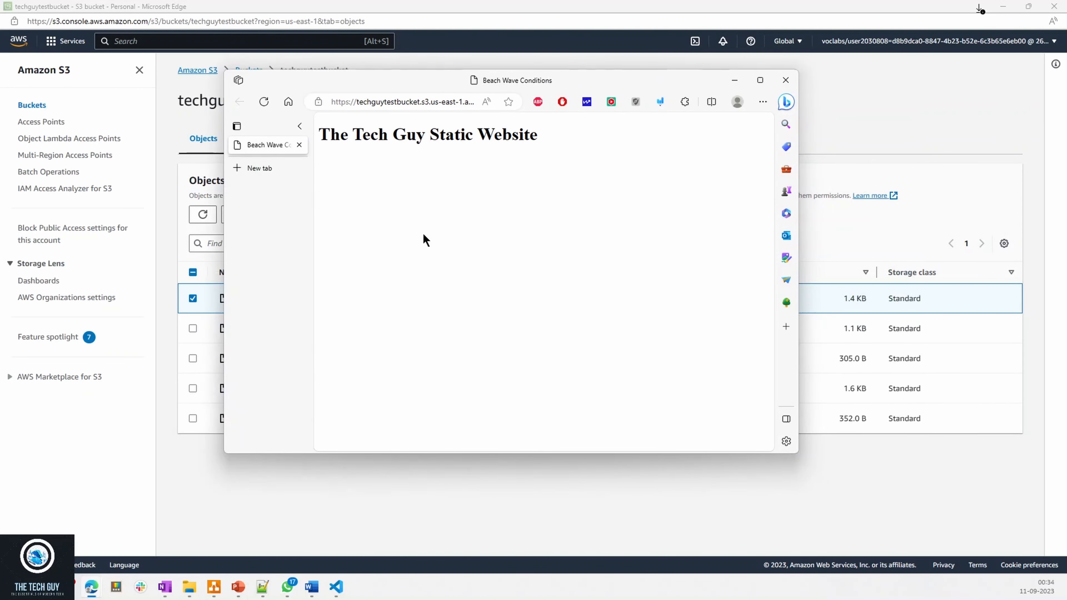
pyautogui.click(785, 84)
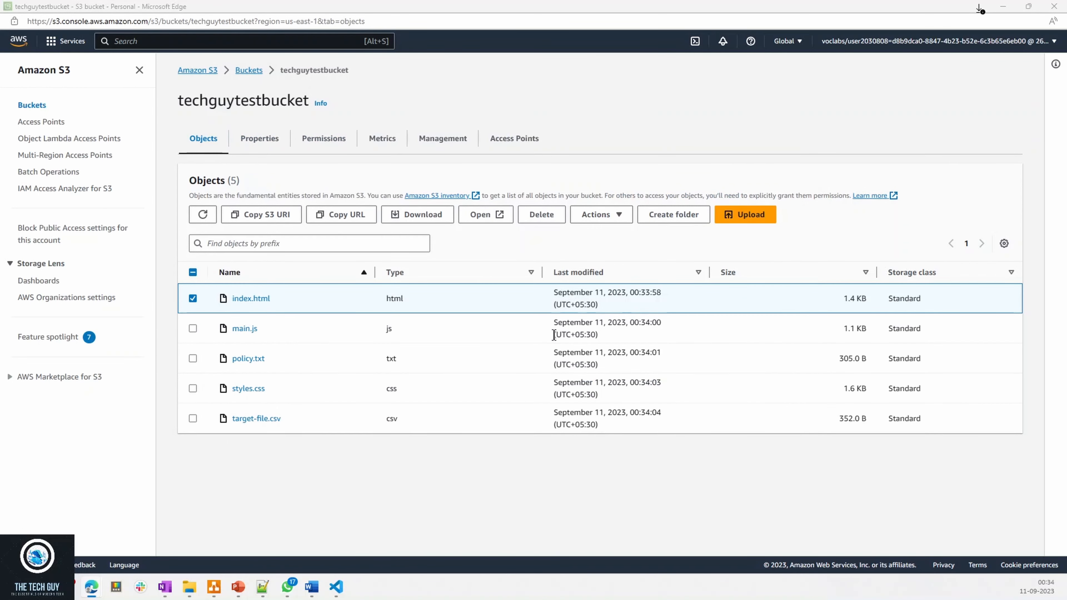
# - Open the static website hosting settings in techguytestbucket's properties for editing and enable hosting
pyautogui.click(258, 139)
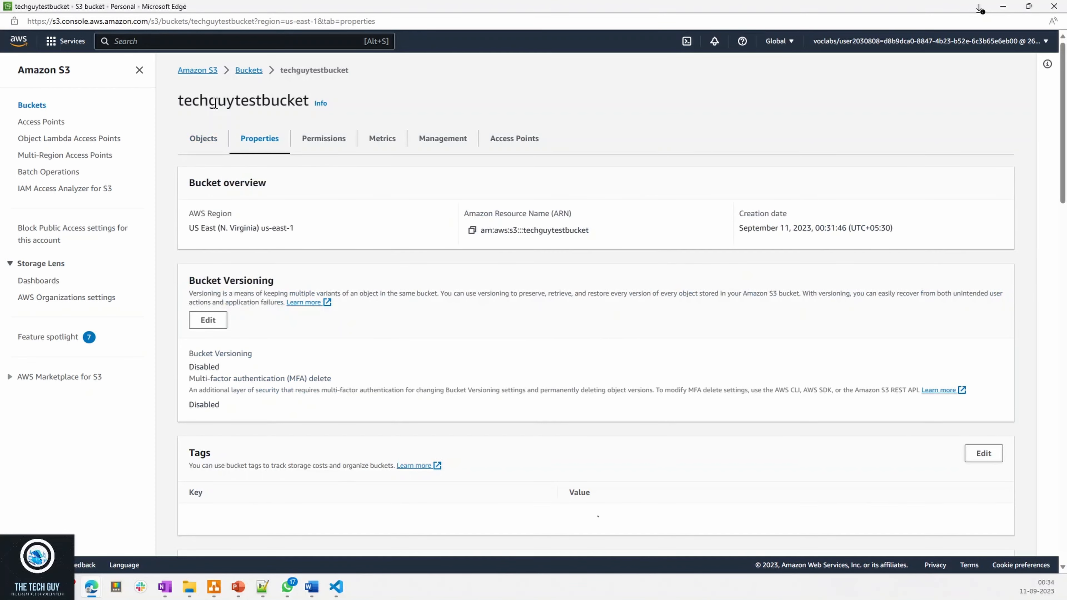
pyautogui.moveTo(209, 102); pyautogui.dragTo(272, 107)
pyautogui.scroll(-15, 289, 176)
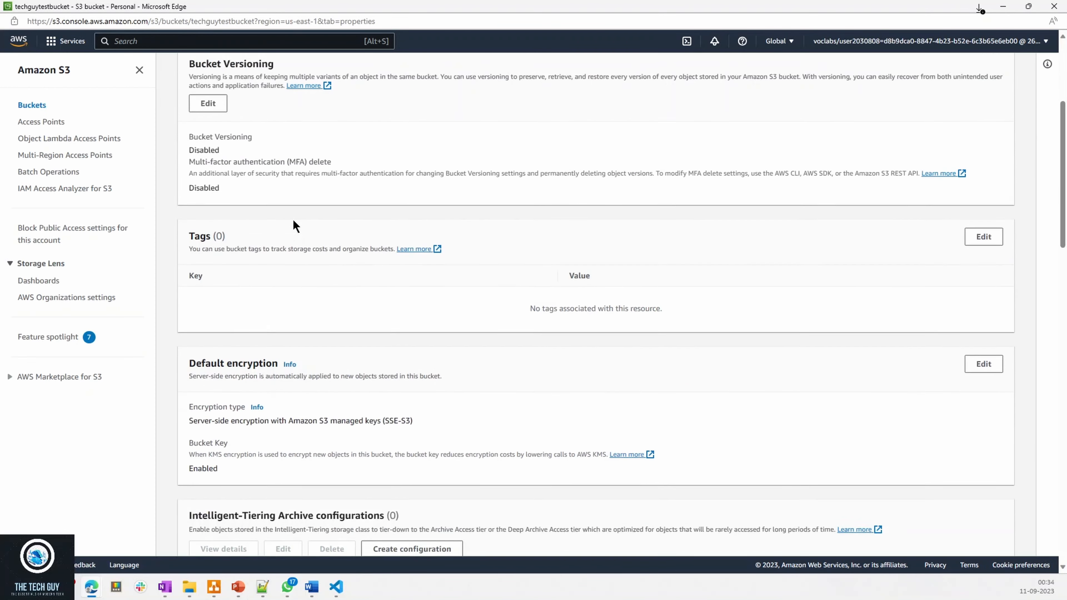
pyautogui.scroll(-10, 273, 370)
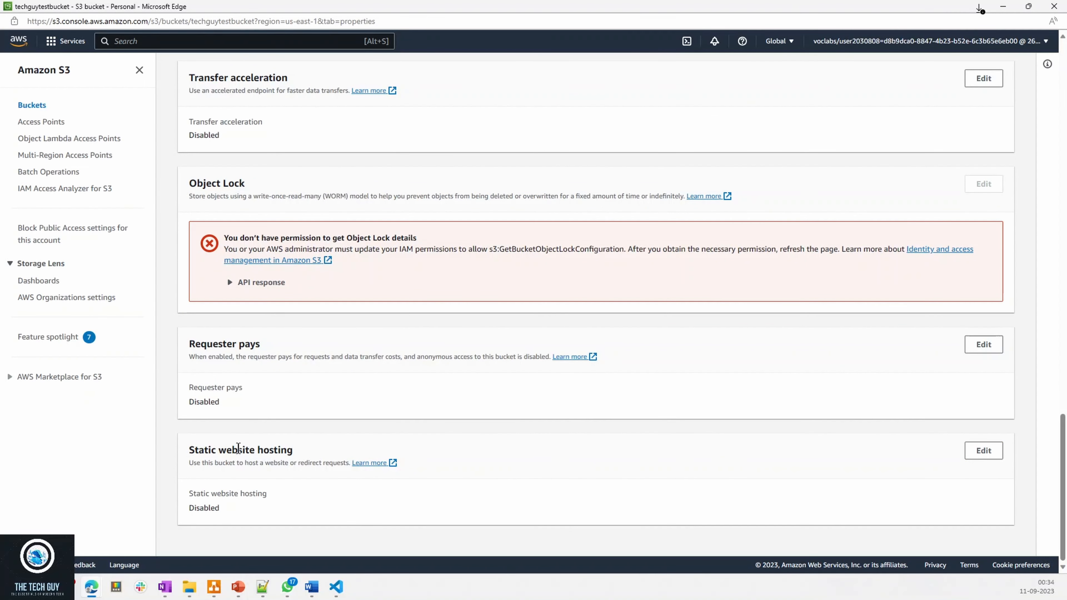
pyautogui.moveTo(205, 449); pyautogui.dragTo(283, 448)
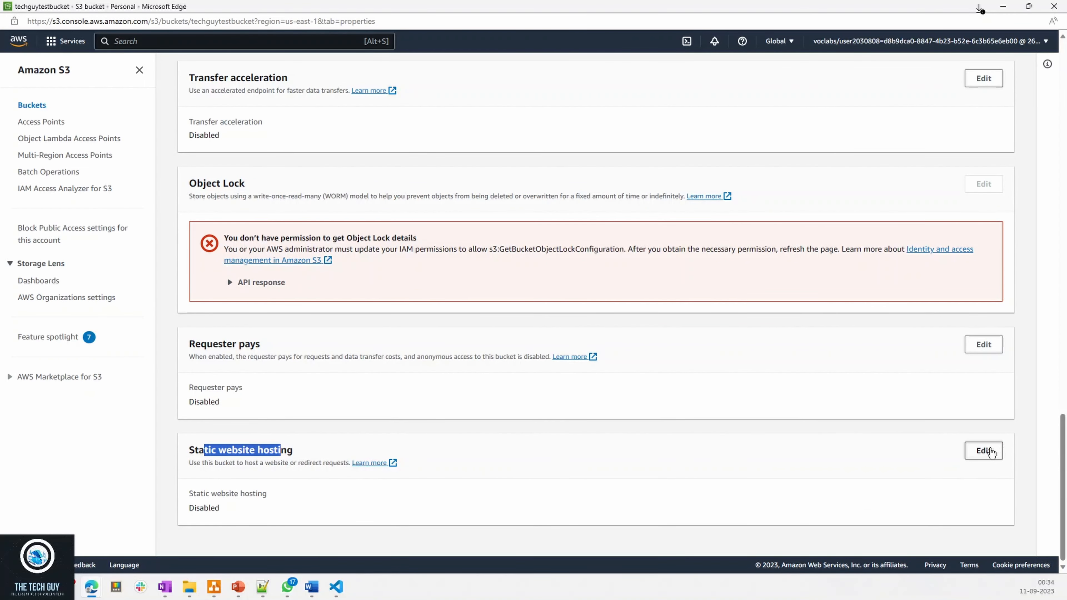
pyautogui.click(983, 450)
pyautogui.click(213, 208)
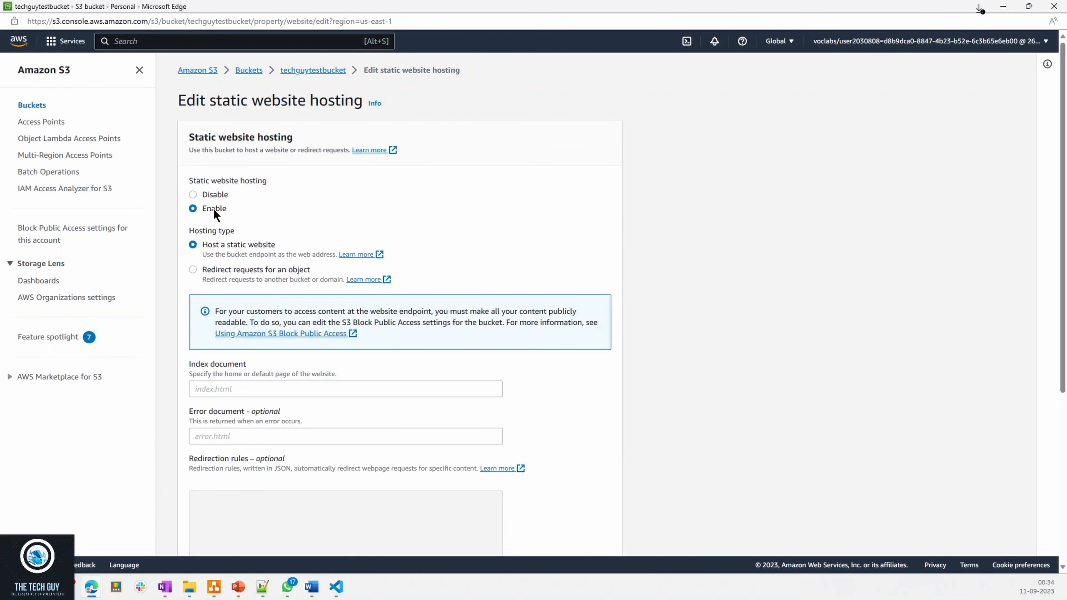
# - Set the index document to index.html and save the static website hosting changes
pyautogui.click(230, 394)
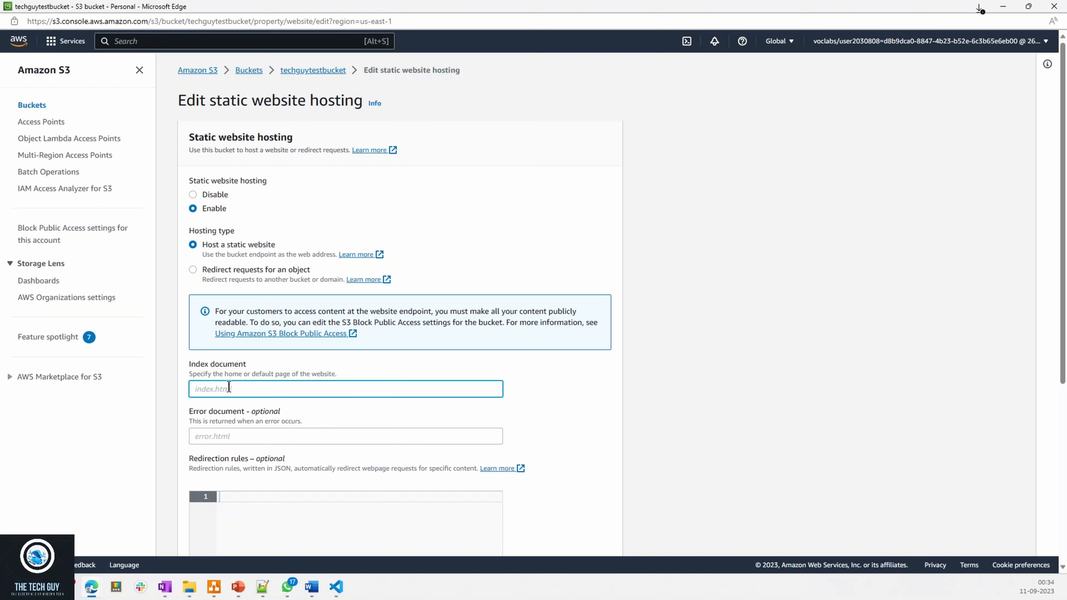
pyautogui.write('index.html')
pyautogui.scroll(-6, 248, 410)
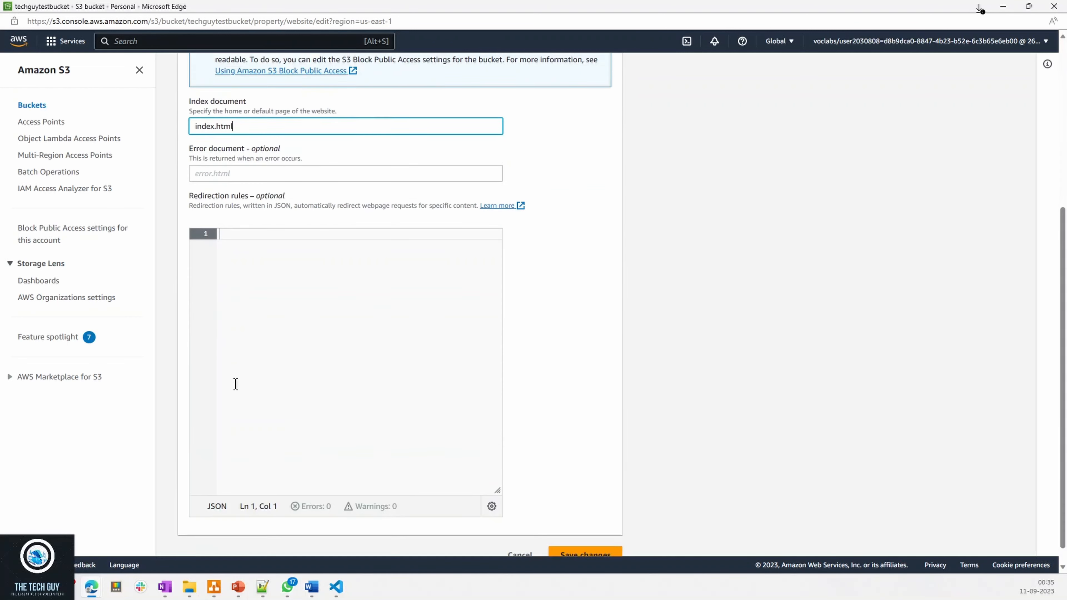
pyautogui.scroll(1, 235, 374)
pyautogui.scroll(-1, 276, 371)
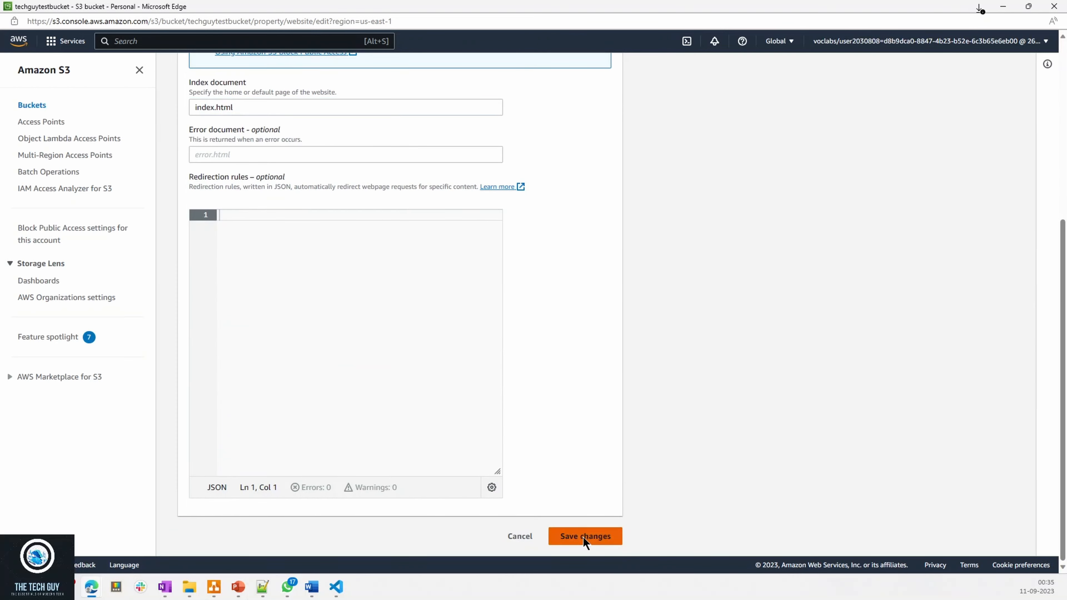
pyautogui.click(584, 540)
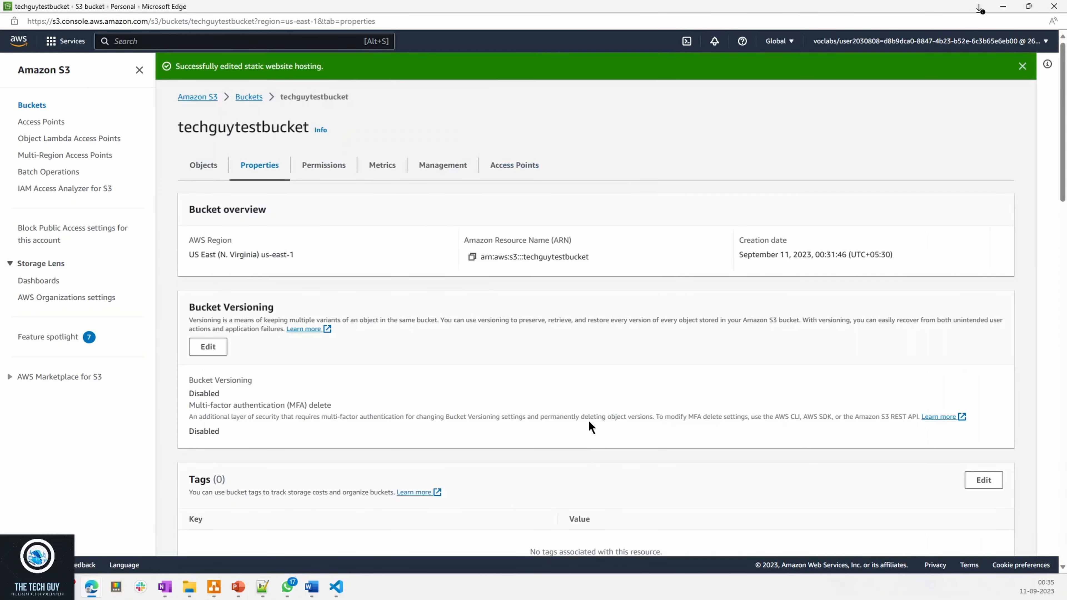
# - Copy the bucket website endpoint from the static website hosting section and load it in a new browser window
pyautogui.scroll(-7, 422, 445)
pyautogui.scroll(-20, 422, 456)
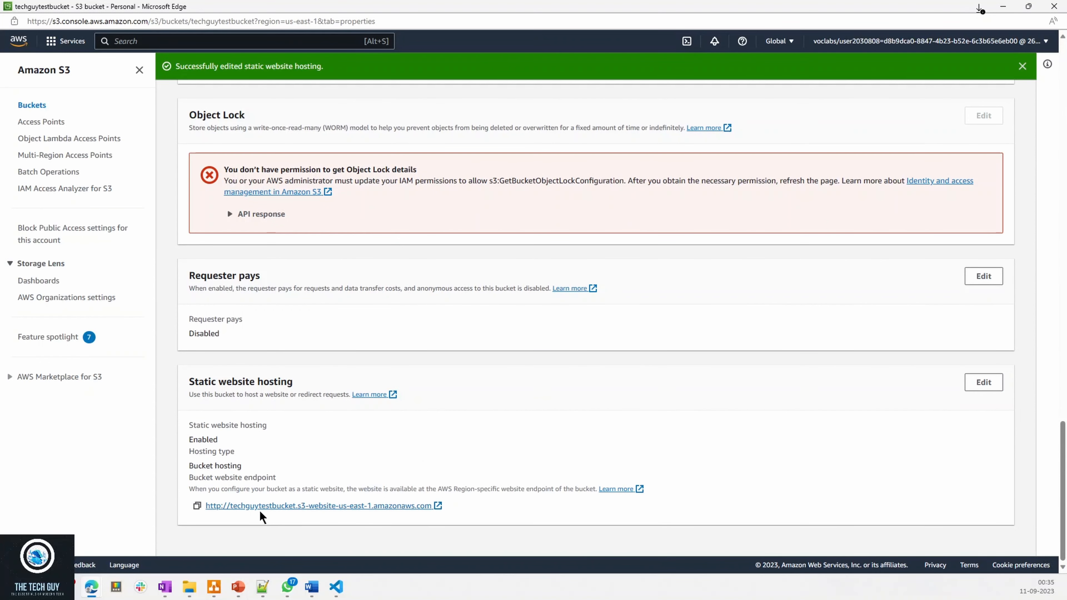
pyautogui.click(197, 506)
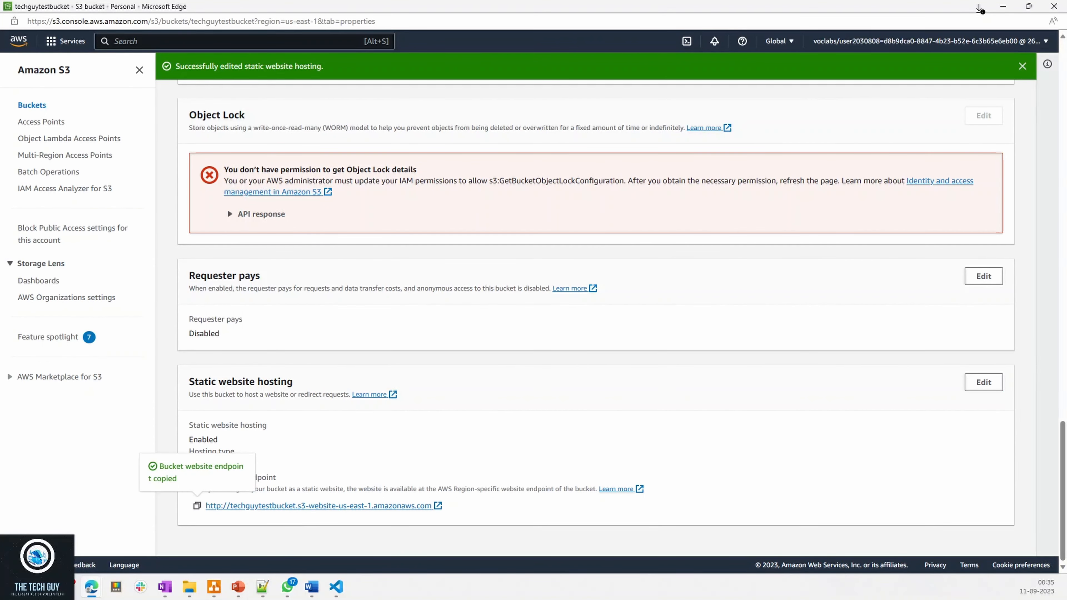
pyautogui.moveTo(1066, 445); pyautogui.dragTo(285, 372)
pyautogui.doubleClick(429, 55)
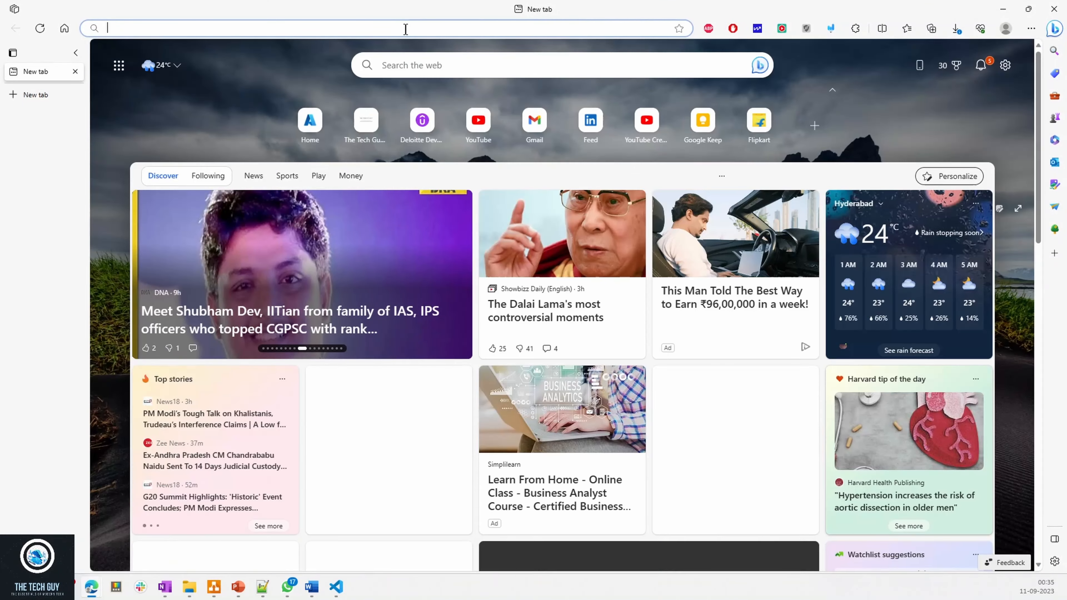
pyautogui.hotkey('ctrl', 'v')
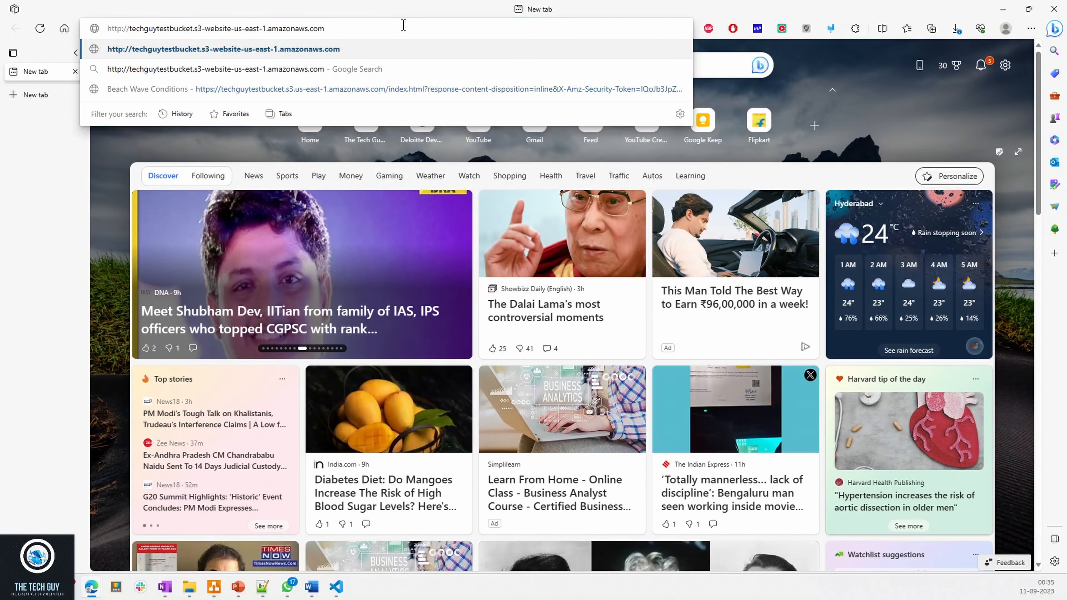
pyautogui.press('Return')
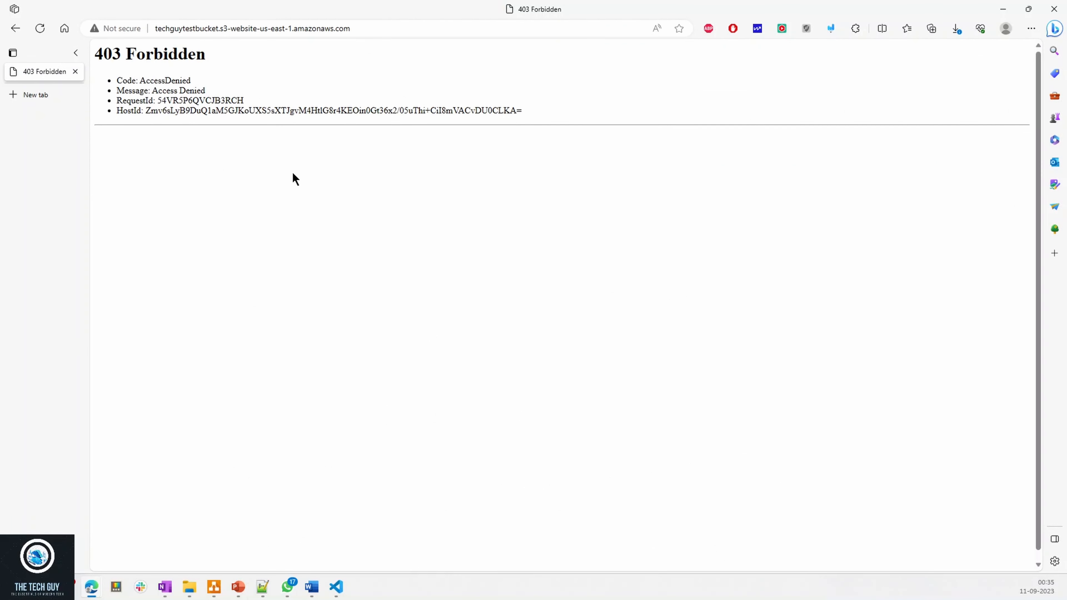
# - Examine the code and message on the page served by the website endpoint, and return to the S3 console
pyautogui.moveTo(145, 84); pyautogui.dragTo(194, 87)
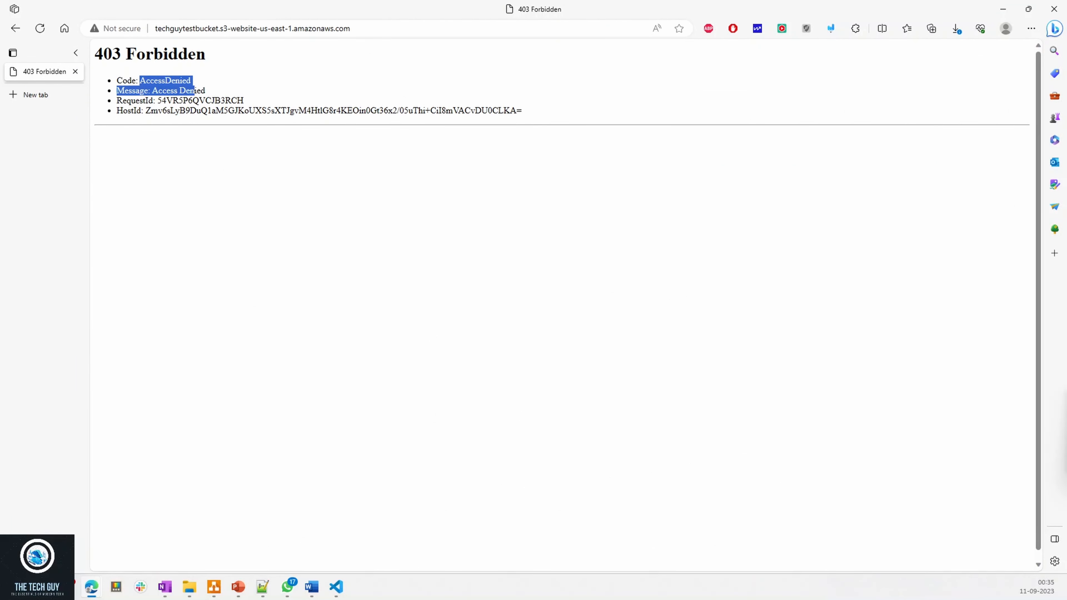
pyautogui.hotkey('alt', 'Tab')
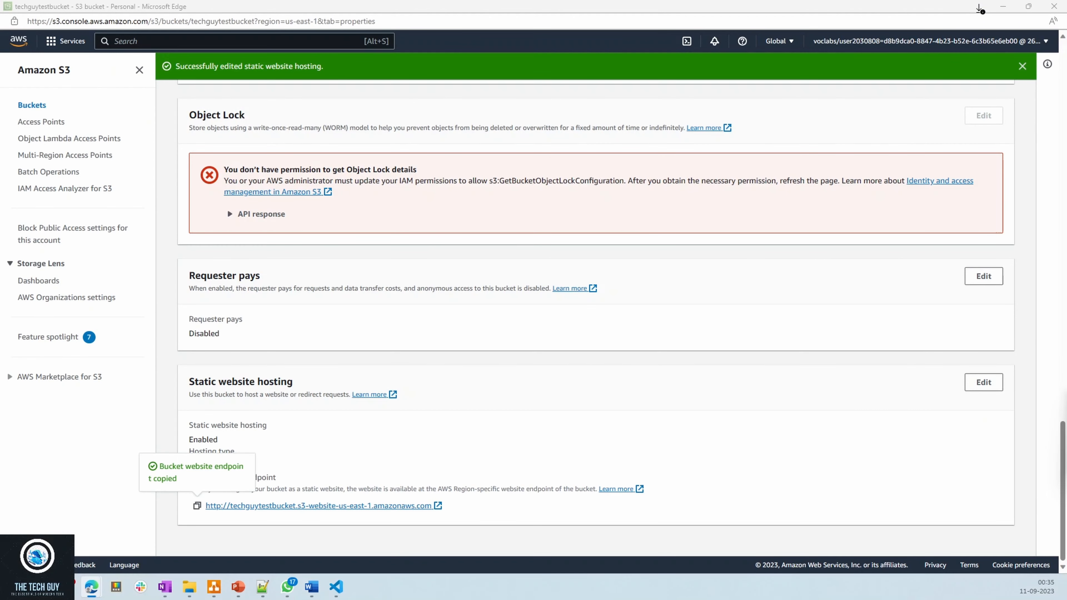
pyautogui.hotkey('alt', 'Tab')
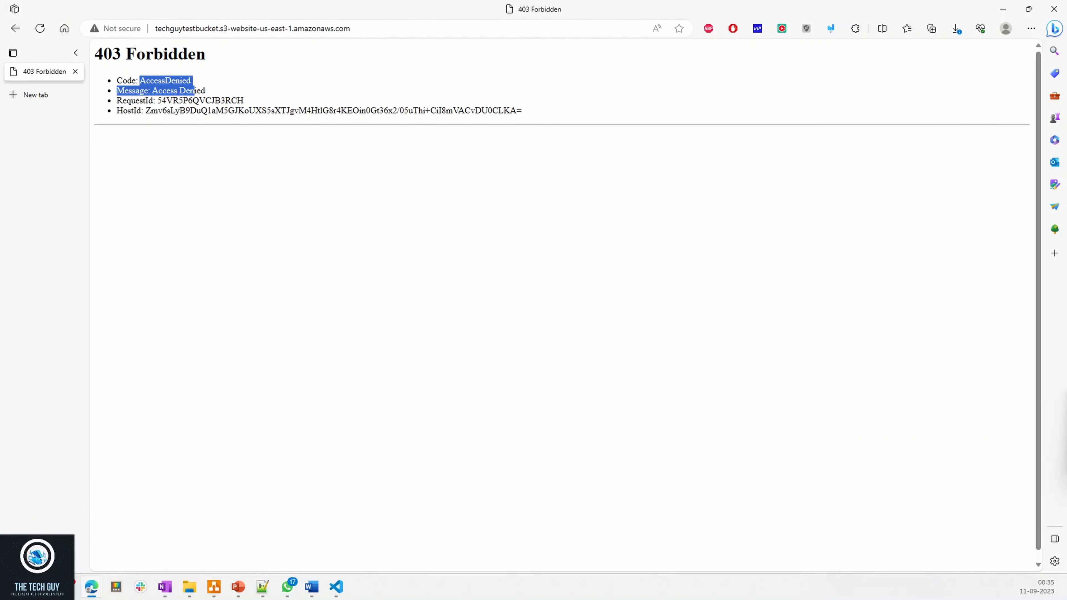
pyautogui.hotkey('alt', 'Tab')
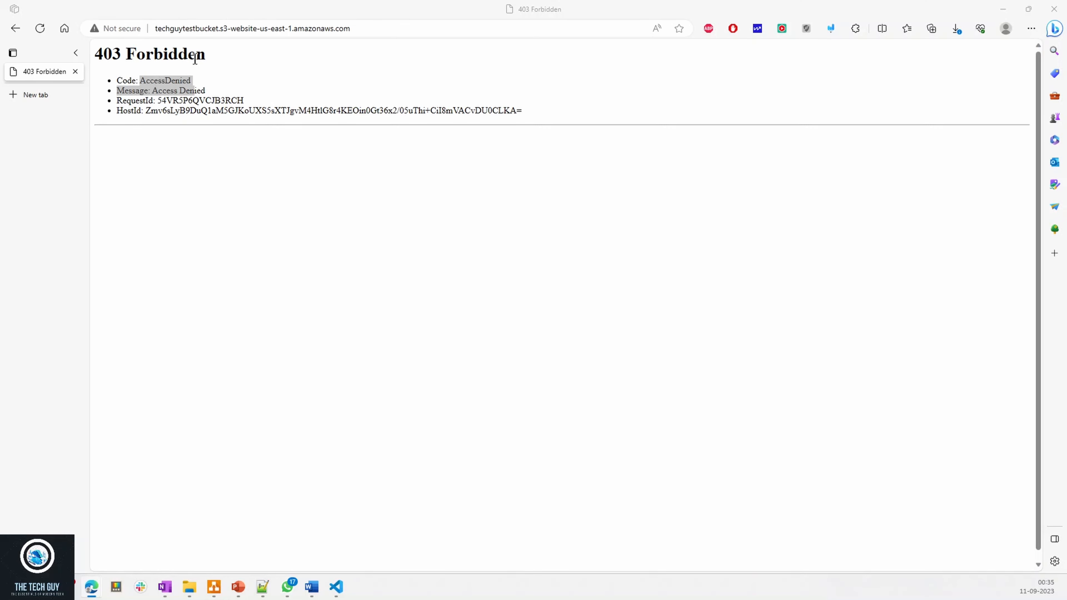
pyautogui.hotkey('alt', 'Tab')
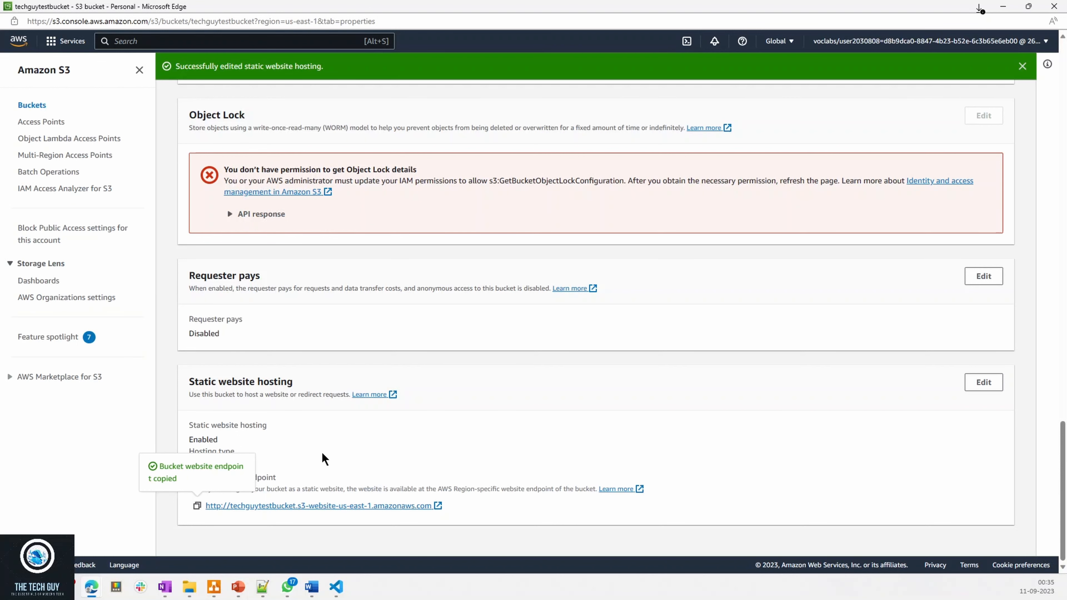
# - Review techguytestbucket's permissions, including the Block public access settings and the bucket policy
pyautogui.scroll(15, 332, 454)
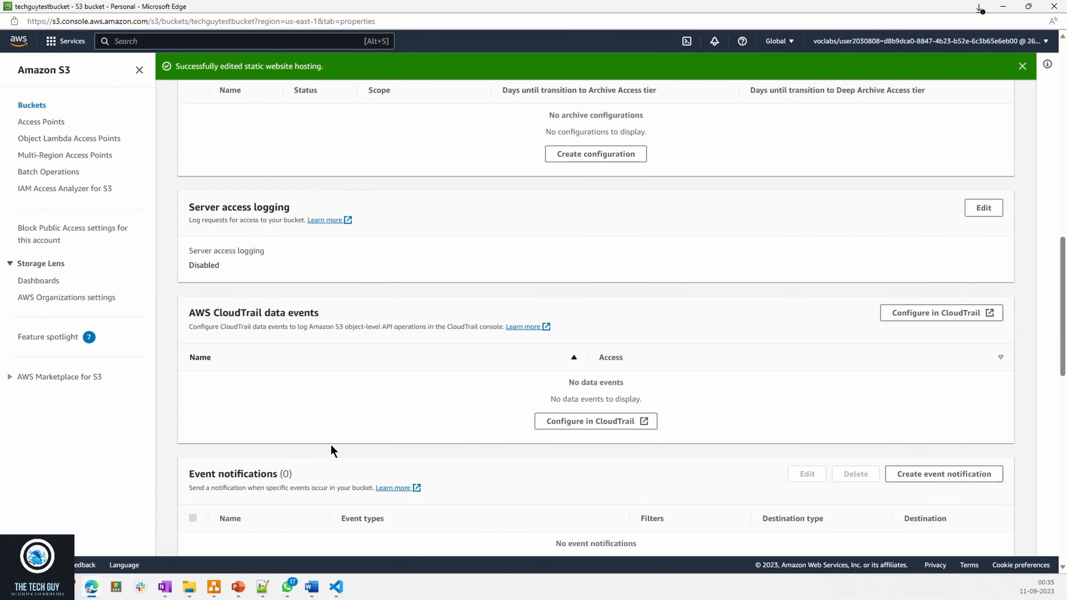
pyautogui.scroll(10, 331, 445)
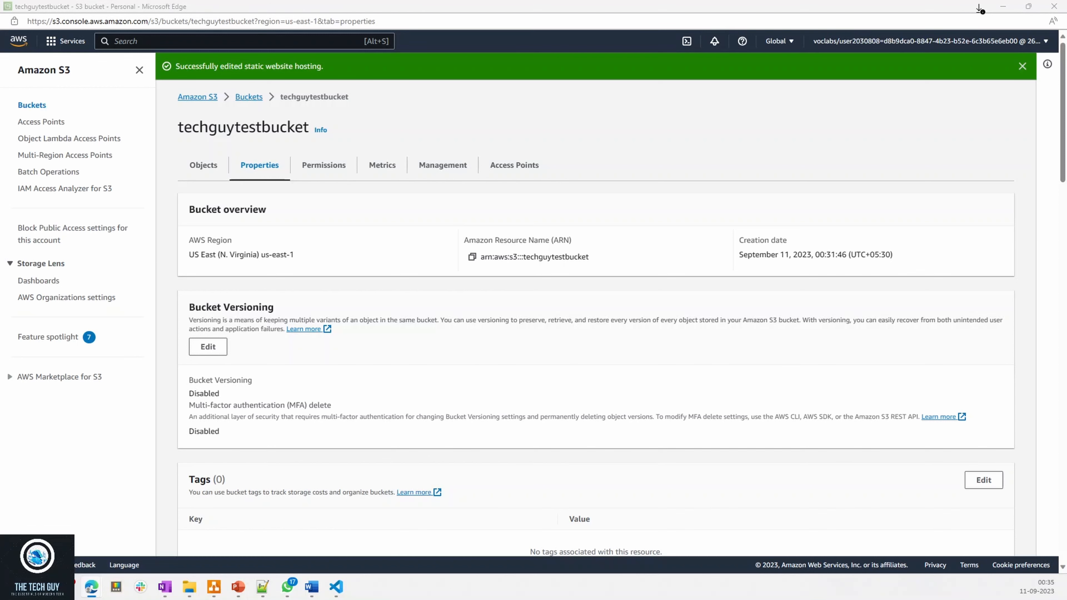
pyautogui.click(338, 172)
pyautogui.scroll(-15, 501, 413)
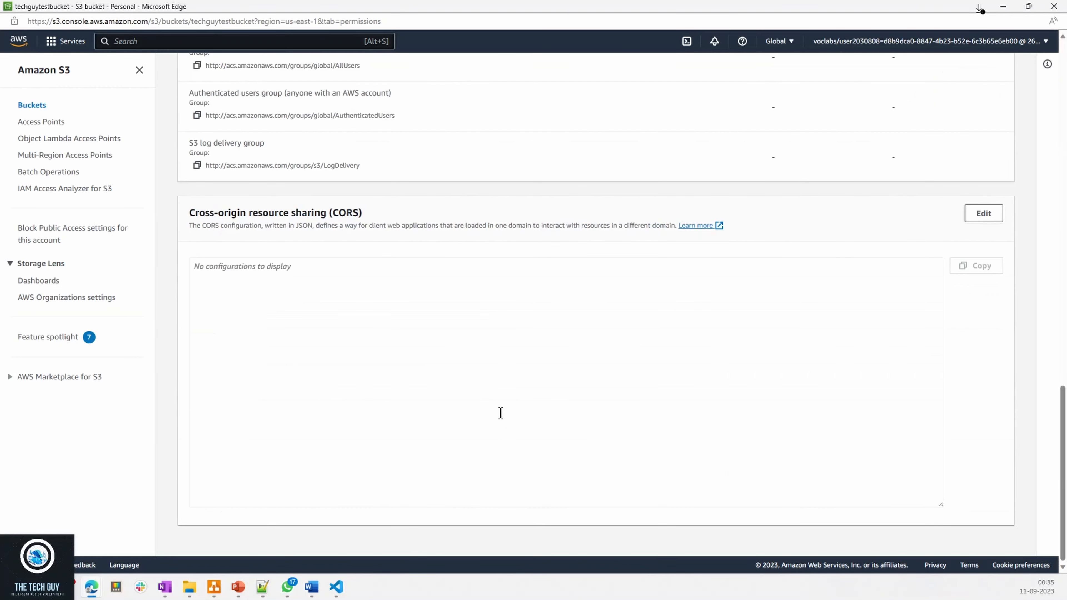
pyautogui.scroll(15, 482, 391)
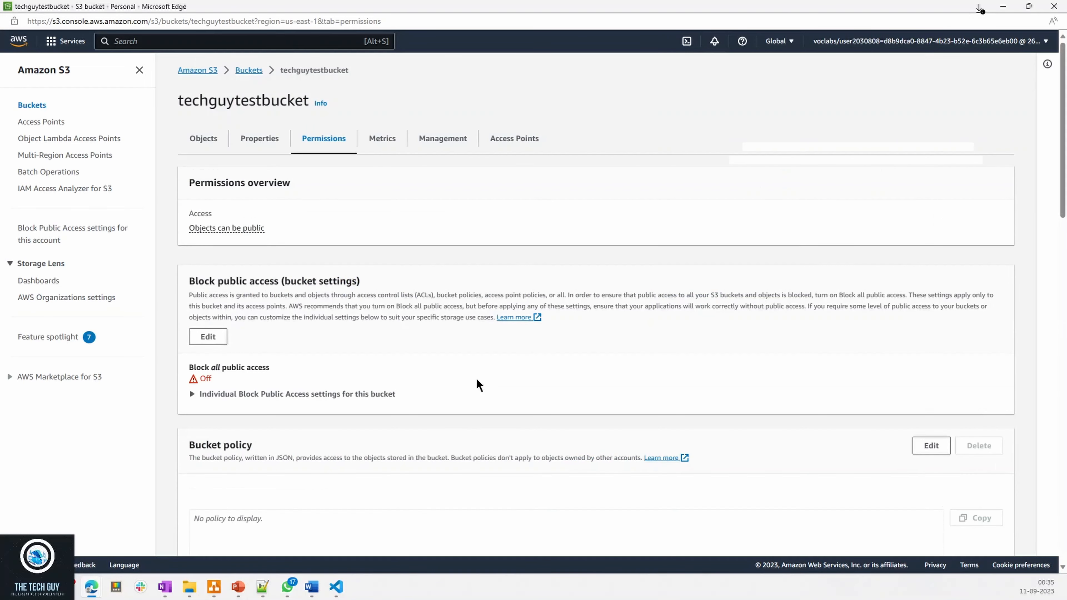
pyautogui.scroll(-5, 476, 378)
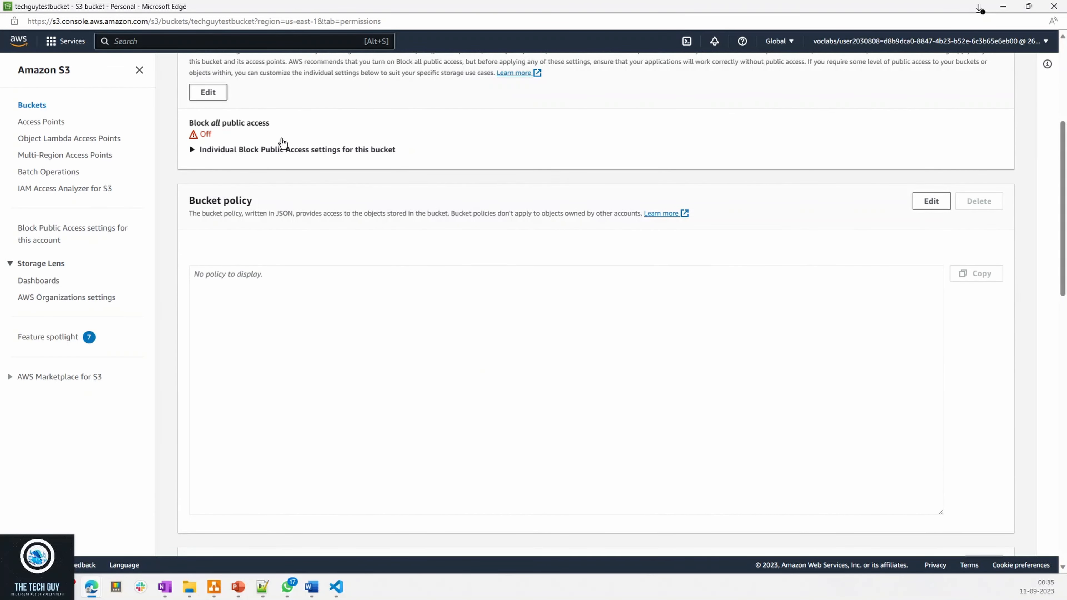
pyautogui.moveTo(227, 123); pyautogui.dragTo(258, 123)
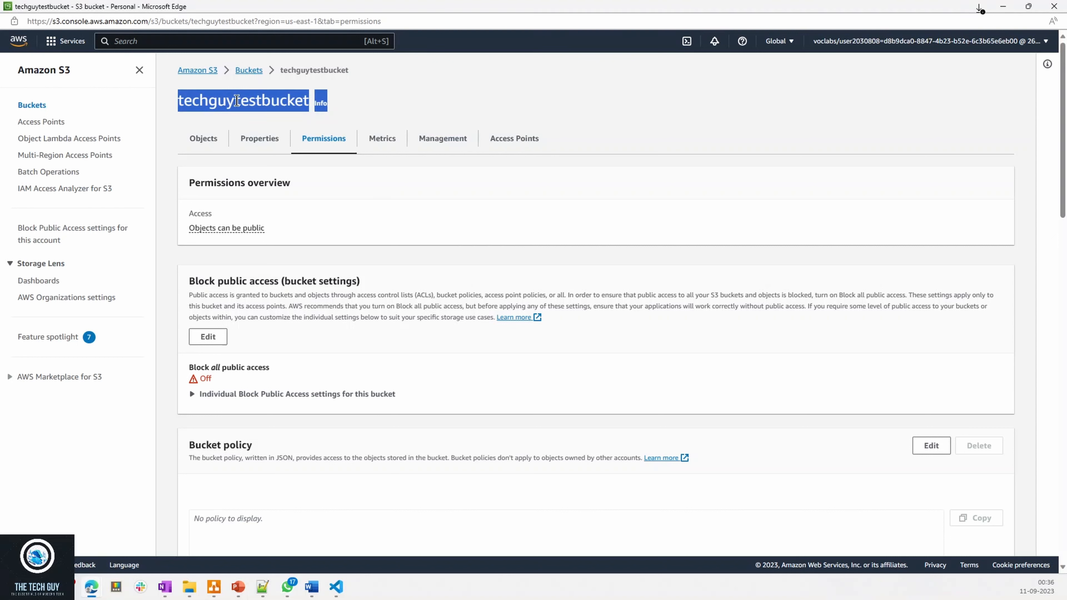
pyautogui.click(246, 108)
pyautogui.moveTo(199, 281); pyautogui.dragTo(307, 281)
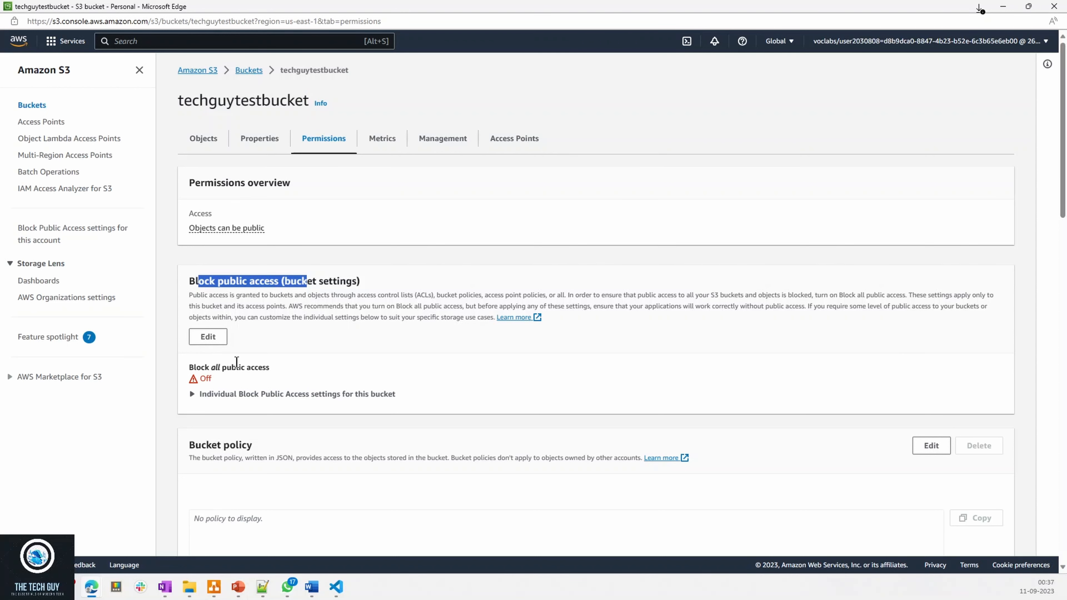
pyautogui.scroll(-5, 241, 366)
pyautogui.click(225, 279)
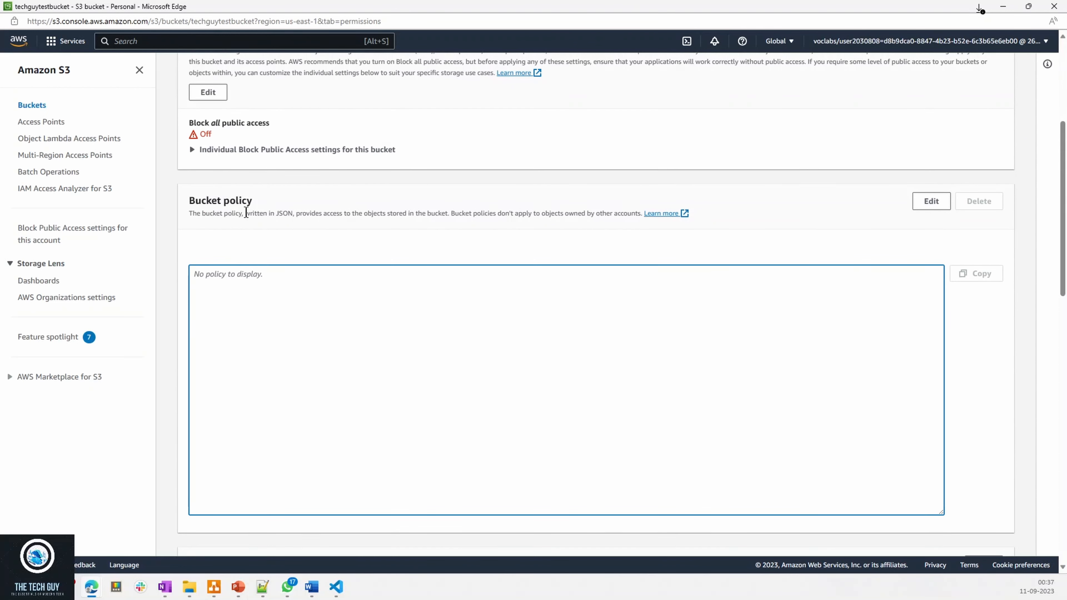
# - Open techguytestbucket's bucket policy for editing, copy the whole JSON policy from policy.txt in Visual Studio Code and paste it into the policy editor
pyautogui.moveTo(390, 213); pyautogui.dragTo(483, 213)
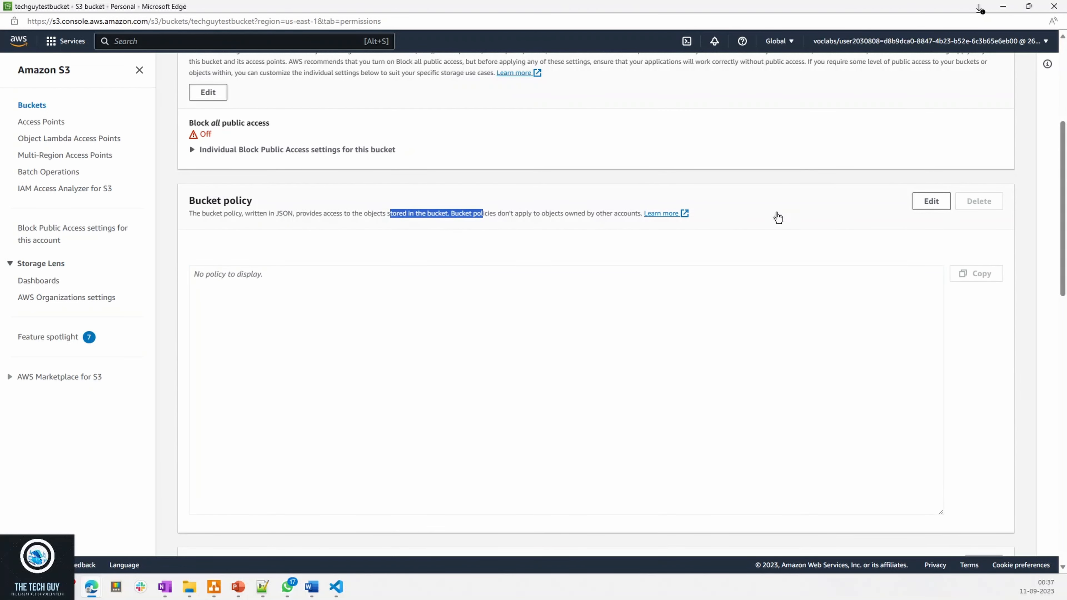
pyautogui.click(931, 202)
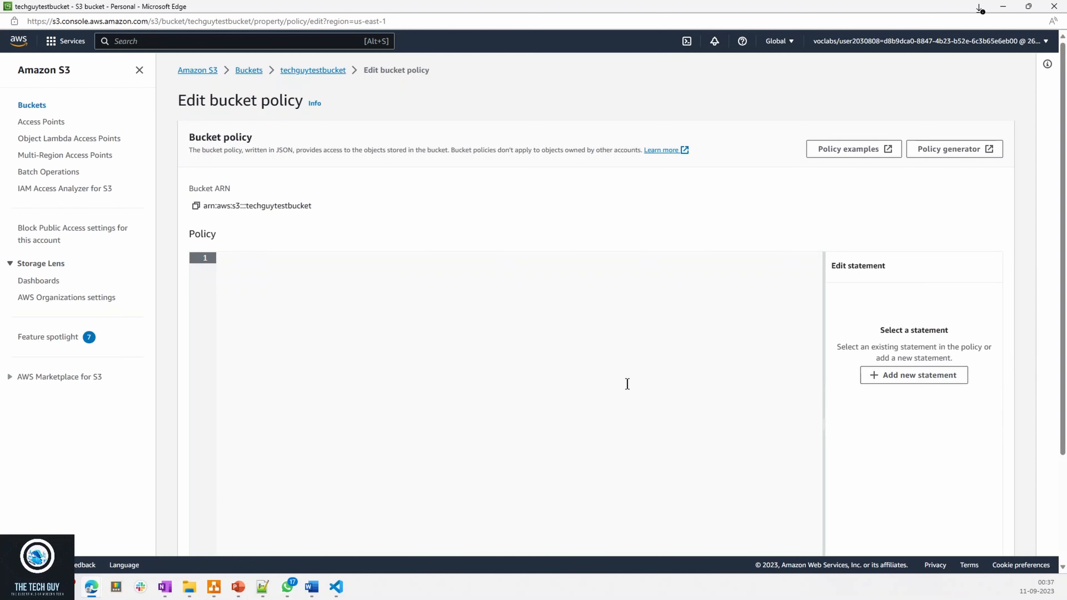
pyautogui.click(336, 587)
pyautogui.click(275, 189)
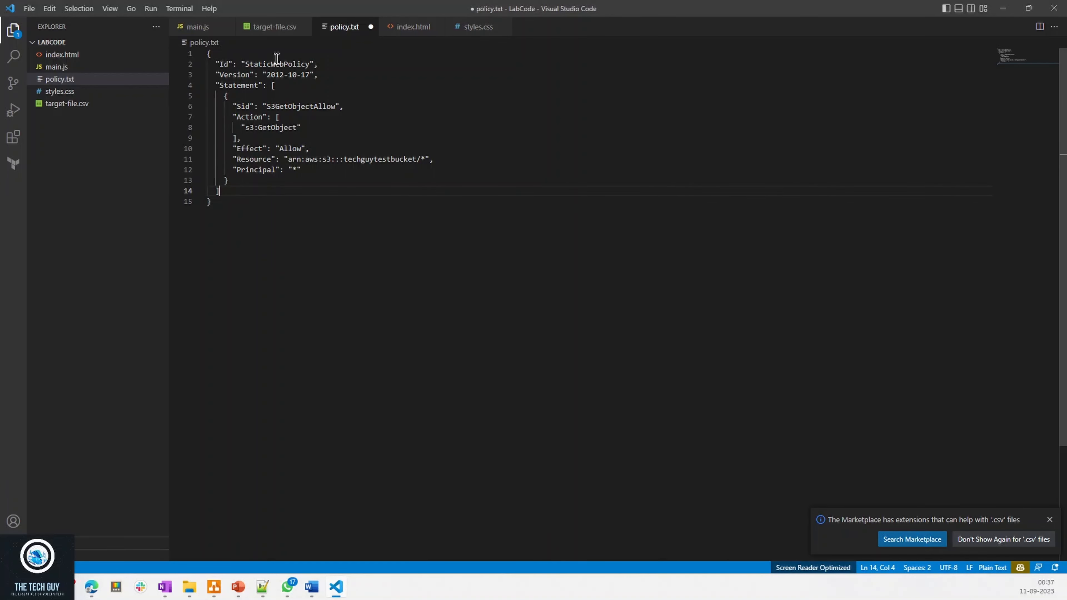
pyautogui.moveTo(223, 205); pyautogui.dragTo(190, 55)
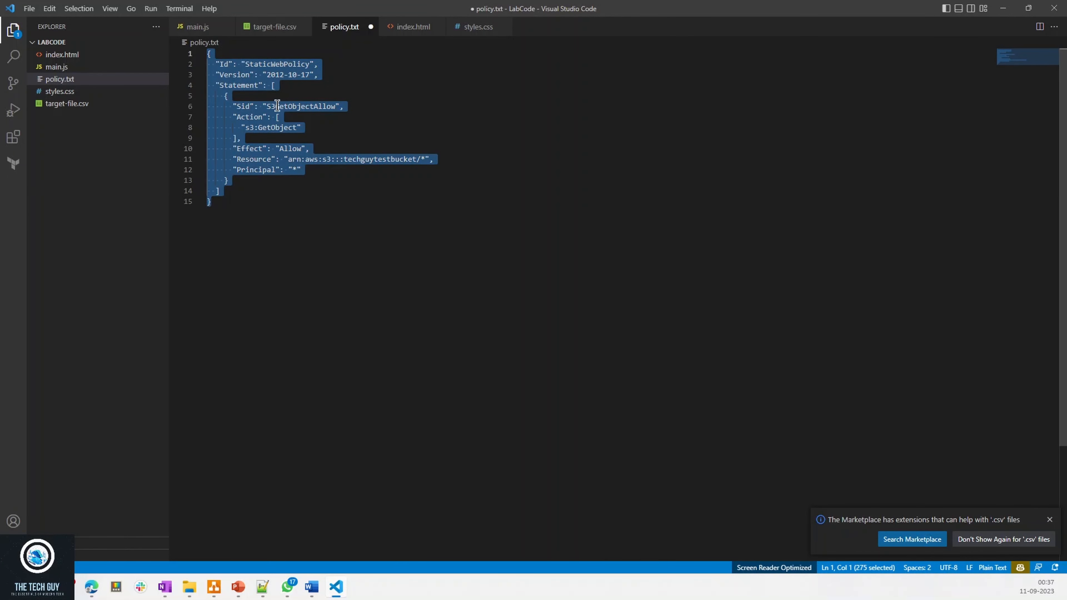
pyautogui.hotkey('alt', 'Tab')
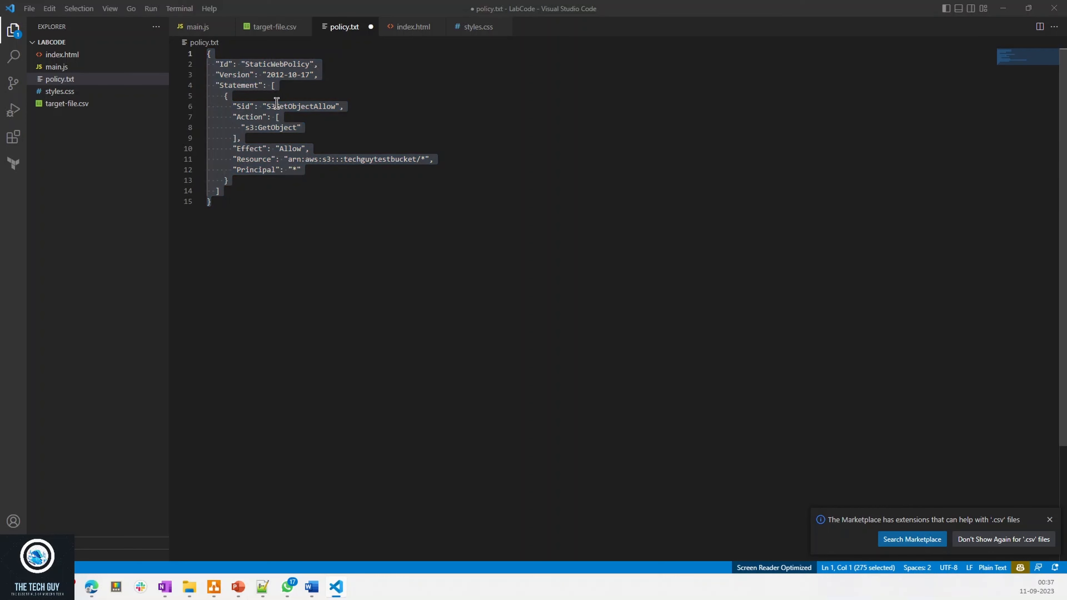
pyautogui.hotkey('ctrl', 'v')
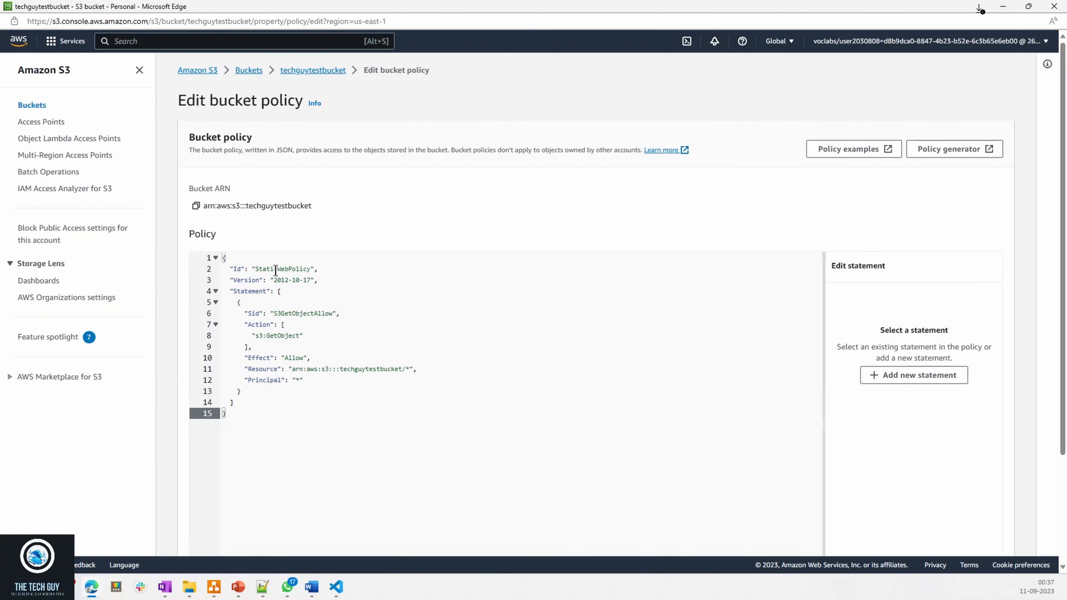
# - Review the pasted policy's Id, Sid, s3:GetObject action and the bucket name in its Resource ARN
pyautogui.doubleClick(275, 269)
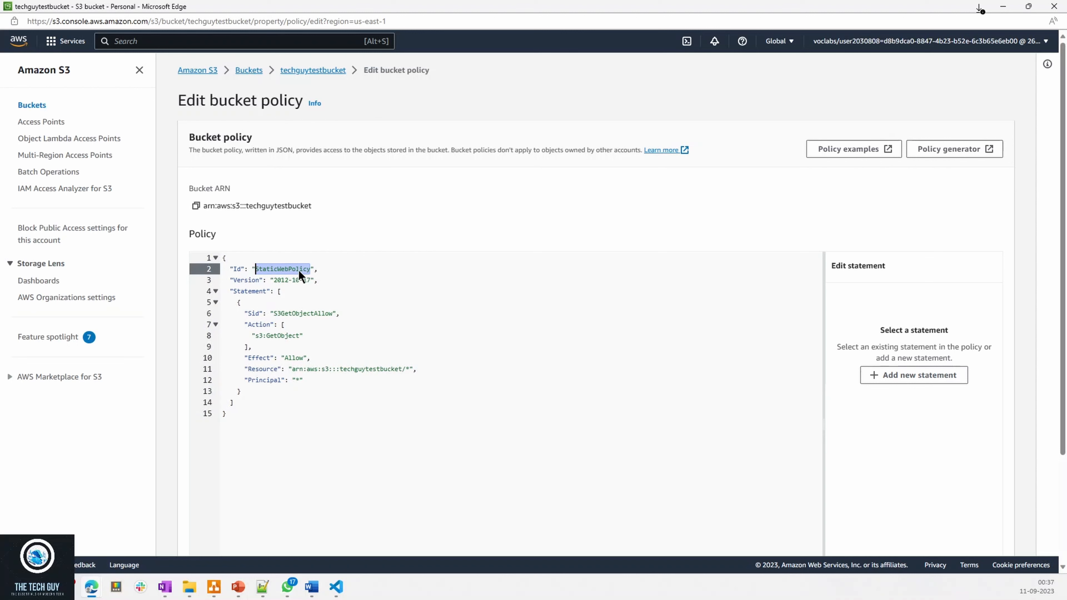
pyautogui.doubleClick(297, 314)
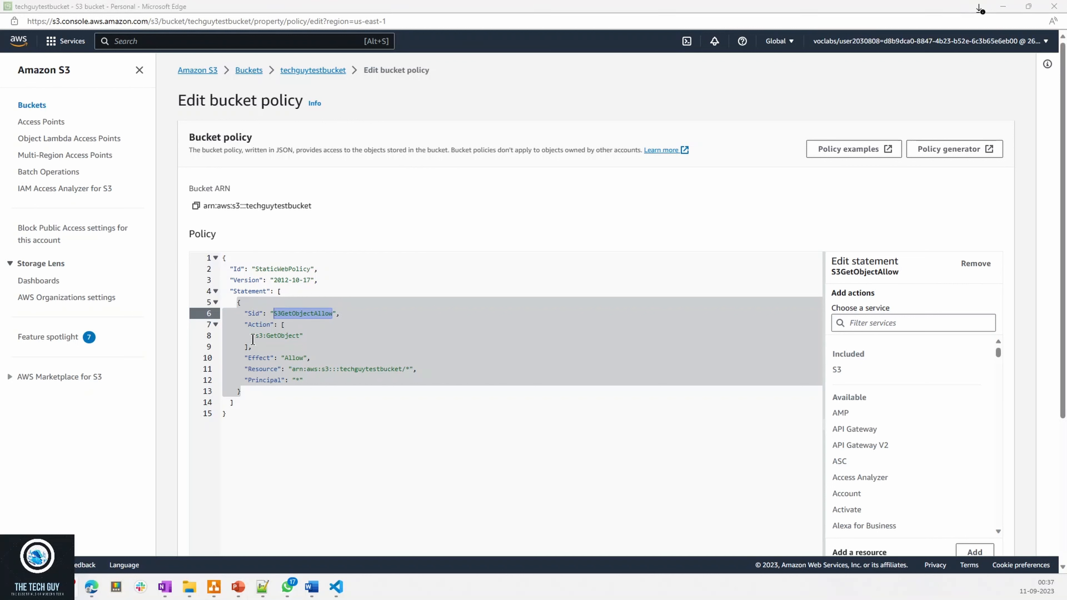
pyautogui.moveTo(255, 335); pyautogui.dragTo(374, 369)
pyautogui.doubleClick(367, 370)
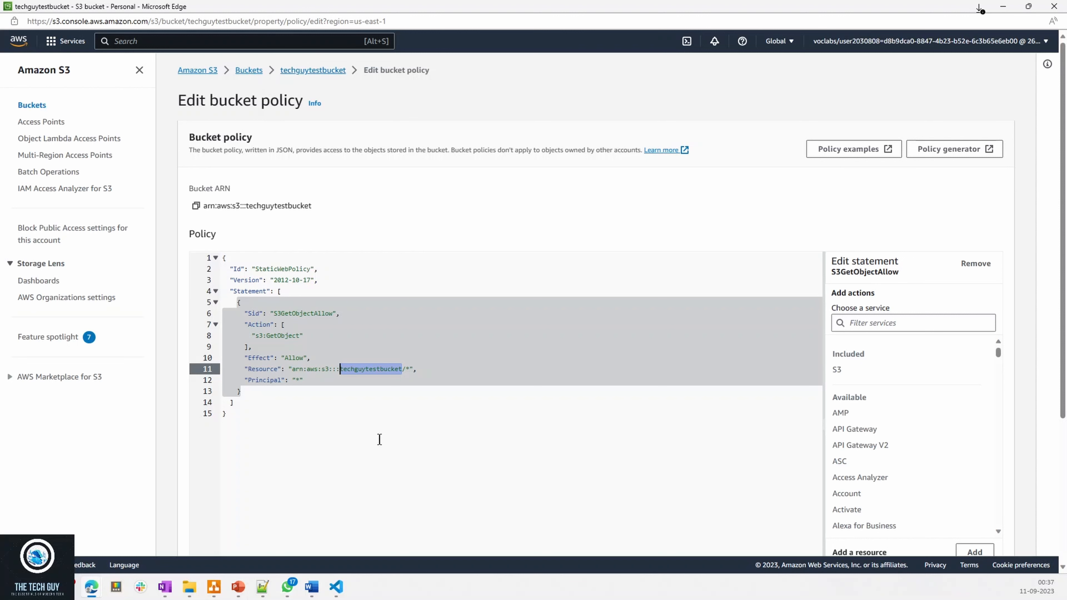
pyautogui.moveTo(241, 382); pyautogui.dragTo(216, 264)
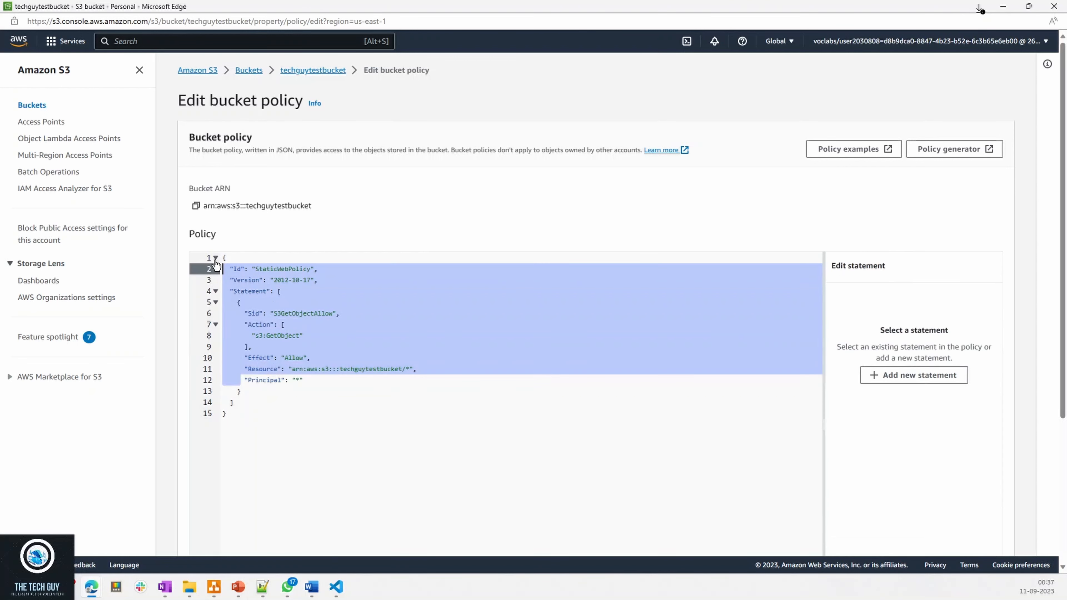
pyautogui.click(297, 369)
# - Save the bucket policy changes and reload the website endpoint page in the other browser window
pyautogui.scroll(-5, 437, 512)
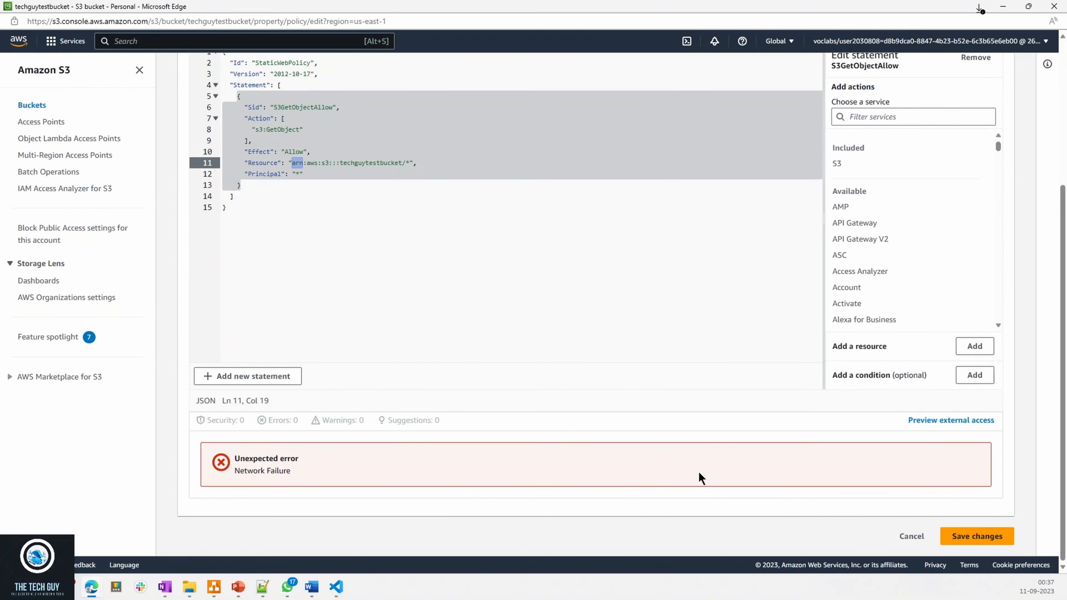
pyautogui.scroll(4, 718, 528)
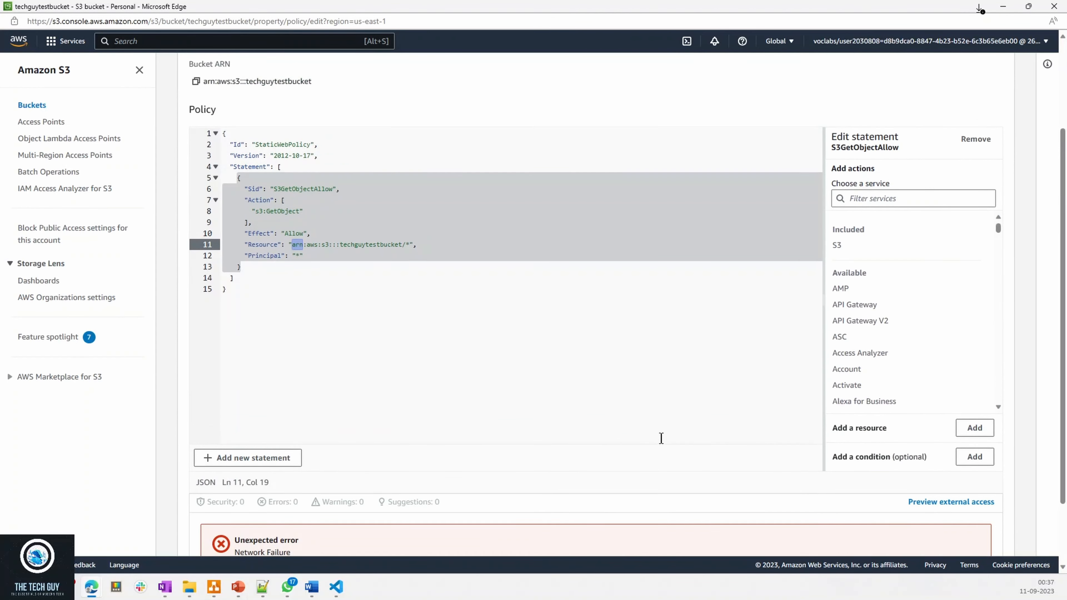
pyautogui.scroll(-4, 626, 441)
pyautogui.click(977, 537)
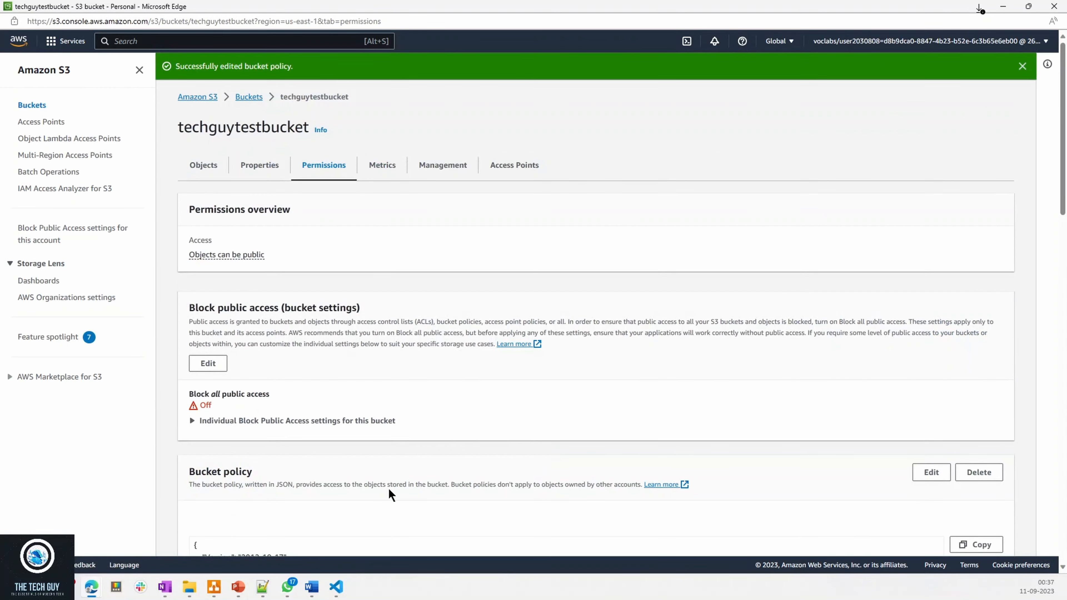
pyautogui.scroll(-5, 374, 463)
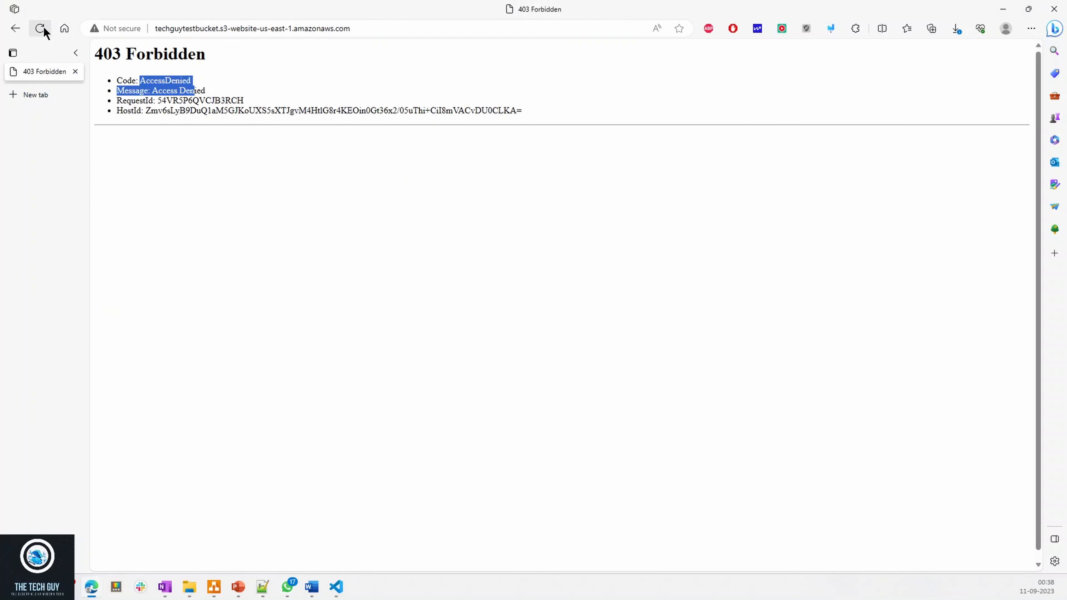
pyautogui.click(43, 28)
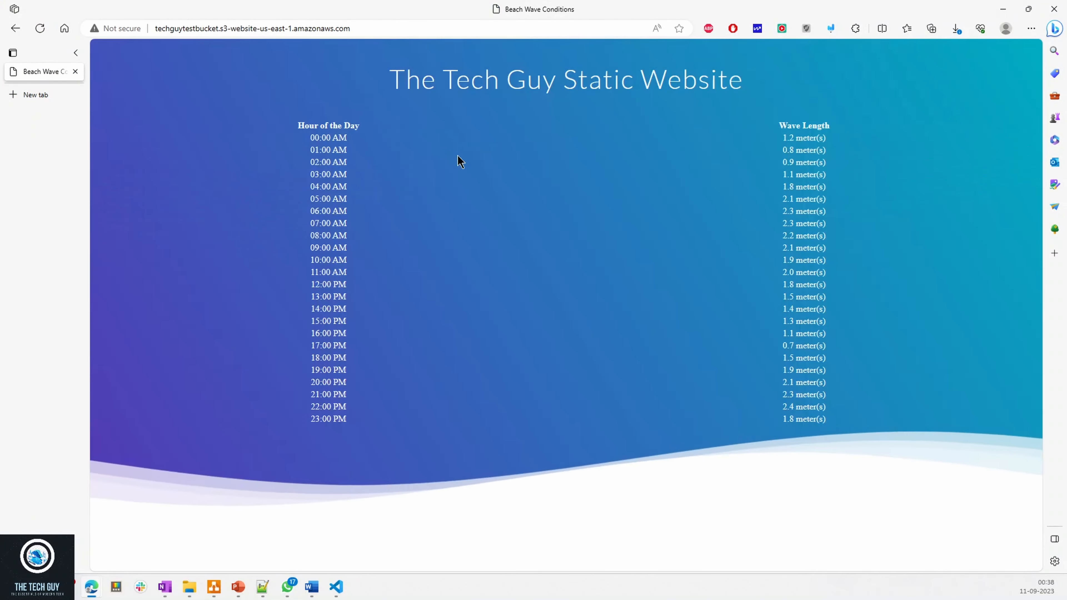